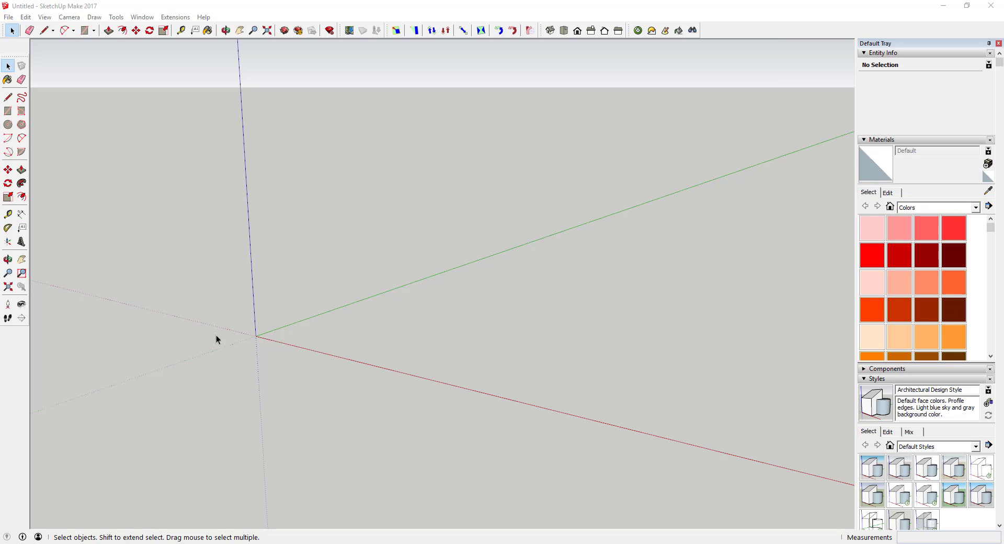
- Draw a 2' radius circle centred on the origin
key("c")
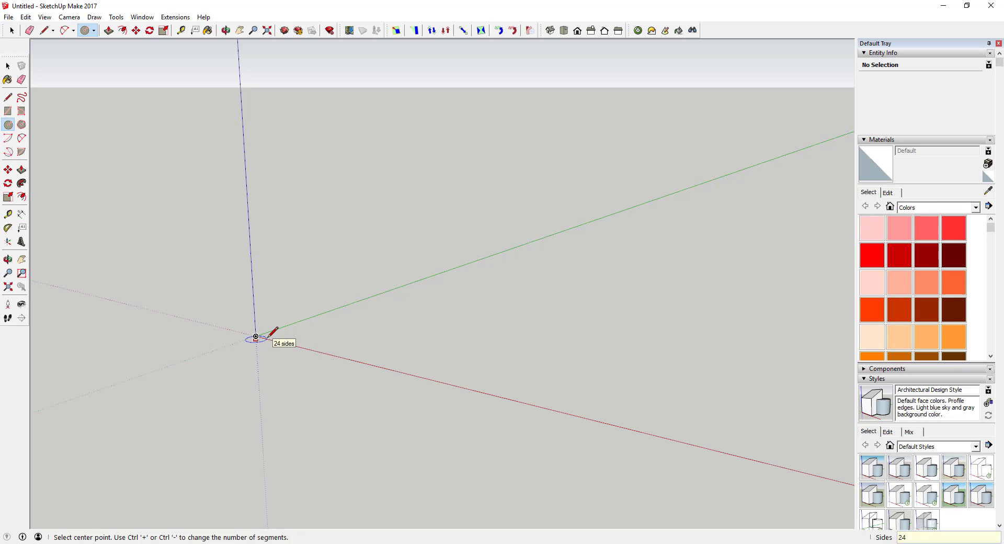
type("1")
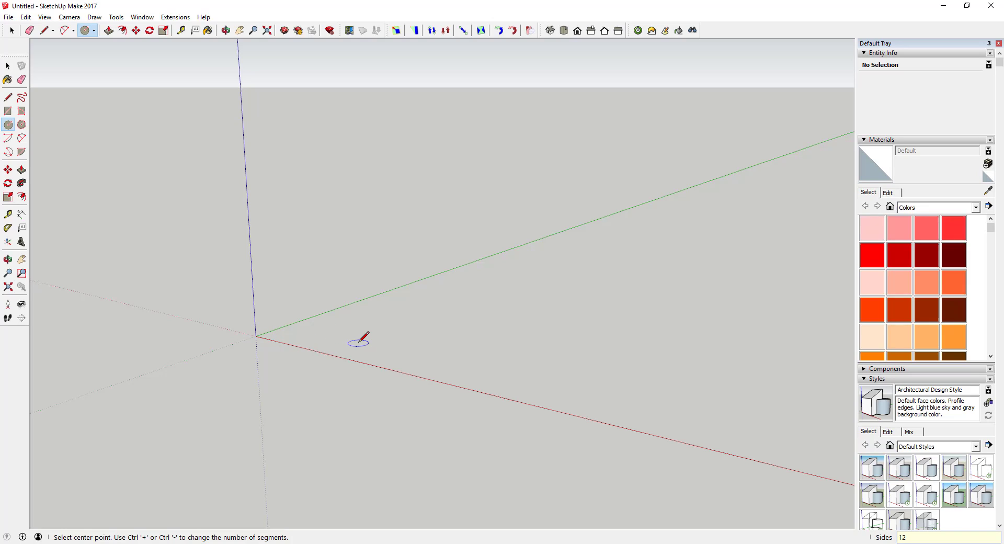
left_click(256, 337)
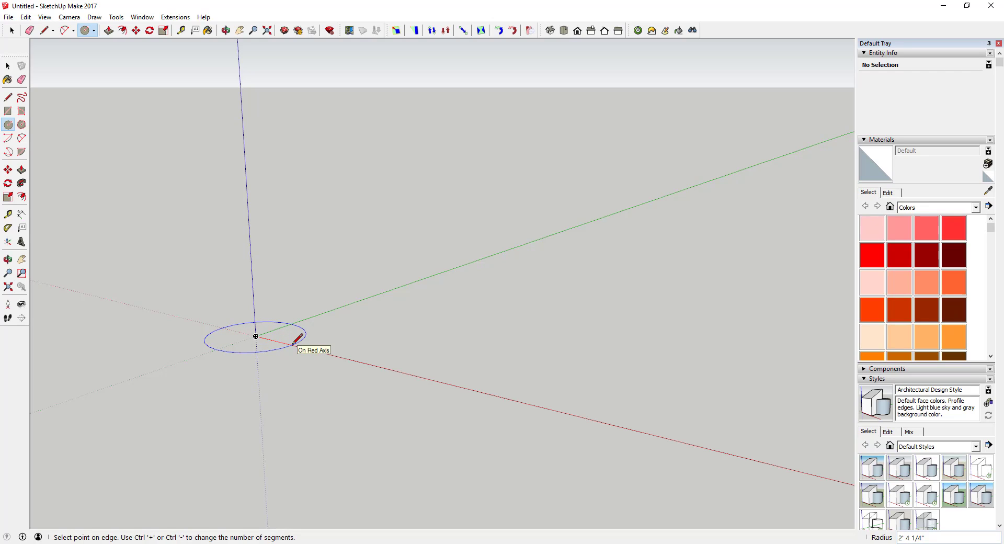
key("Return")
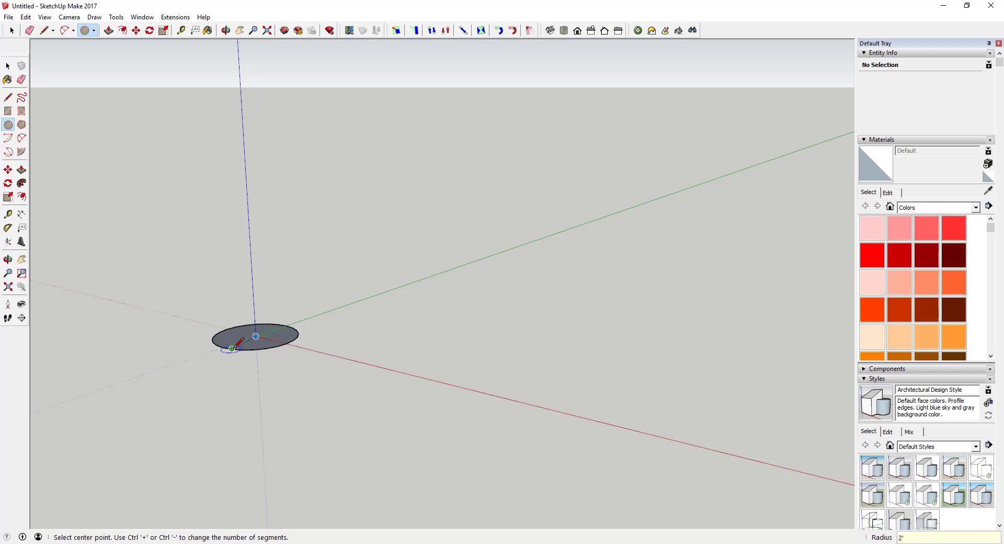
- Select the circle to confirm its 24 segments and radius in Entity Info
scroll(234, 342, "up", 5)
middle_click_drag(234, 343, 340, 351)
scroll(343, 353, "up", 2)
scroll(384, 314, "down", 3)
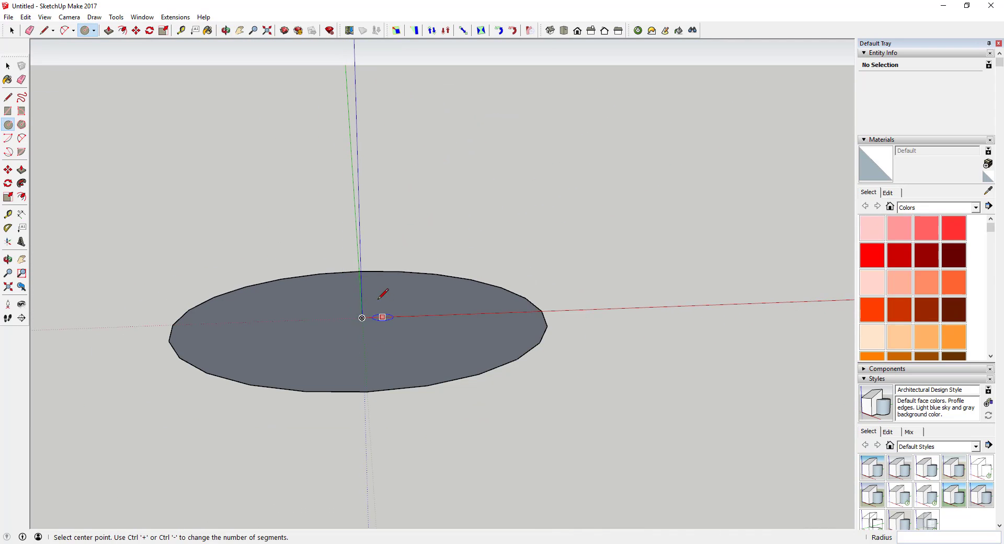
key("space")
middle_click_drag(385, 314, 362, 422)
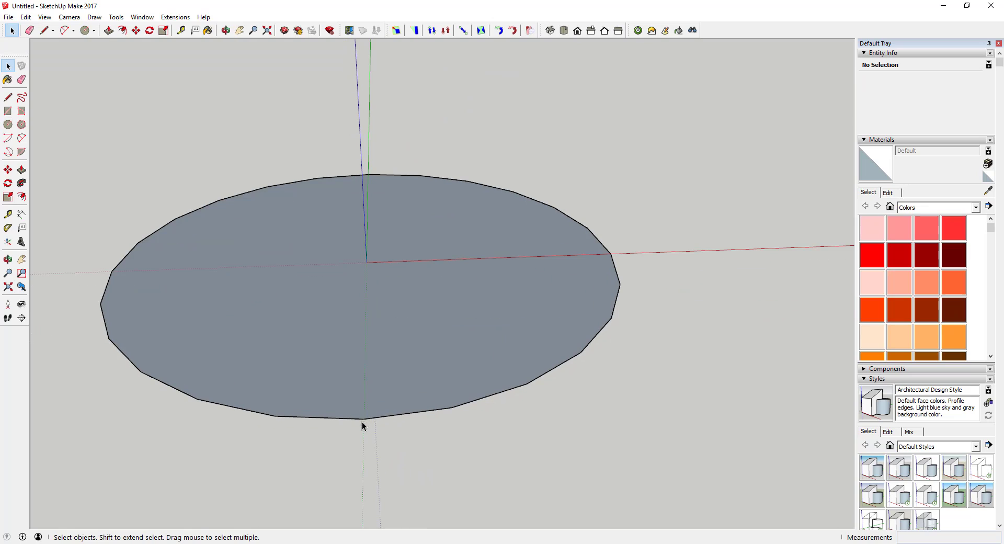
left_click(449, 408)
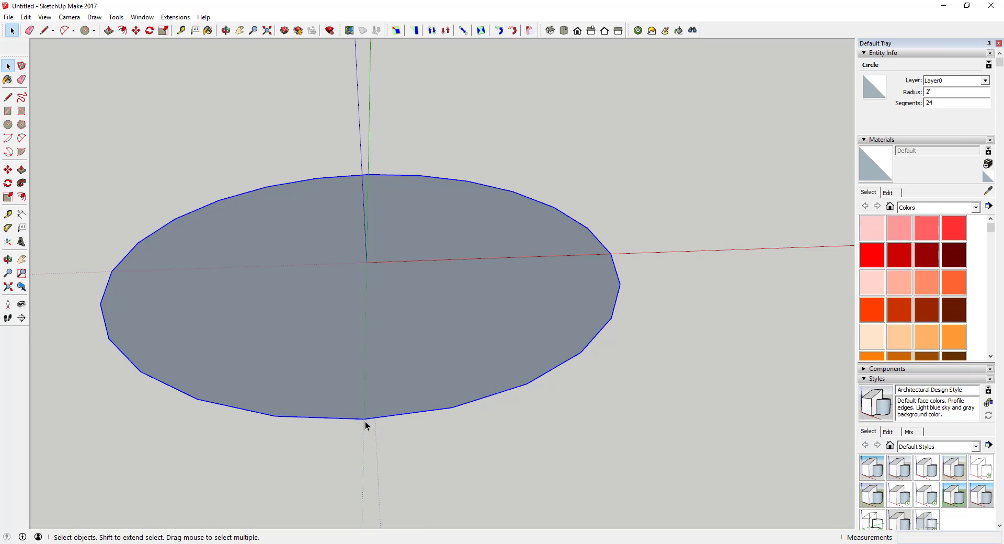
- Select the circle's outline and face to inspect them
key("l")
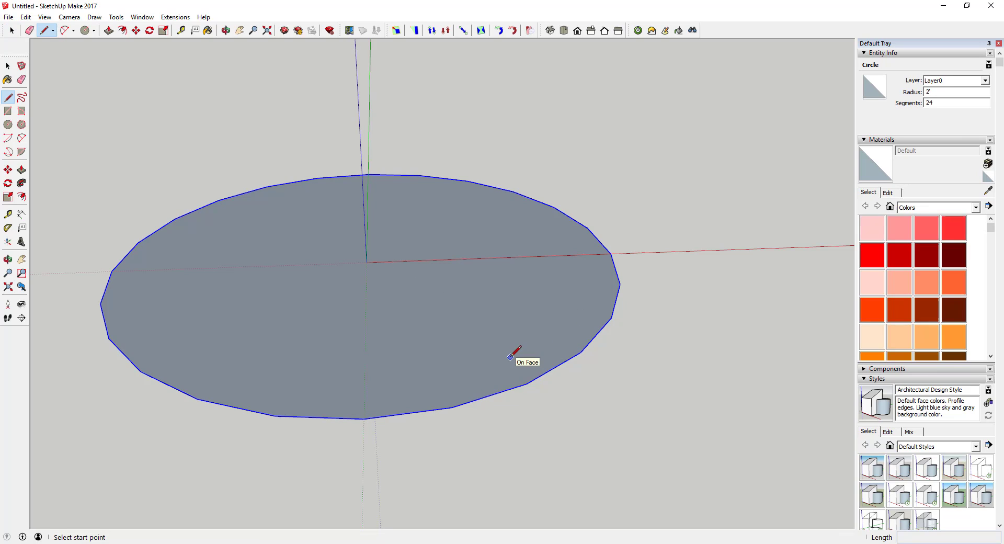
middle_click_drag(453, 341, 545, 427)
key("space")
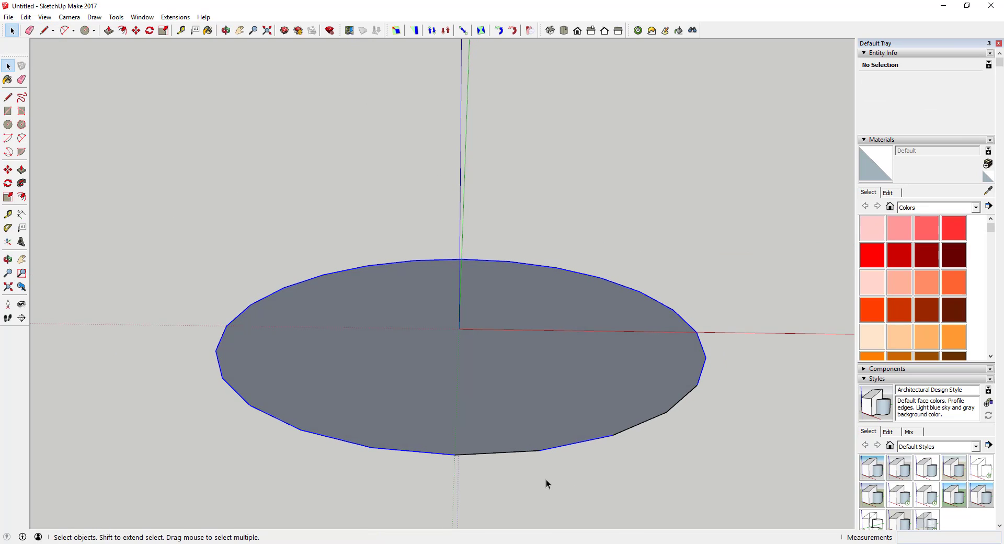
left_click(557, 447)
left_click(541, 429)
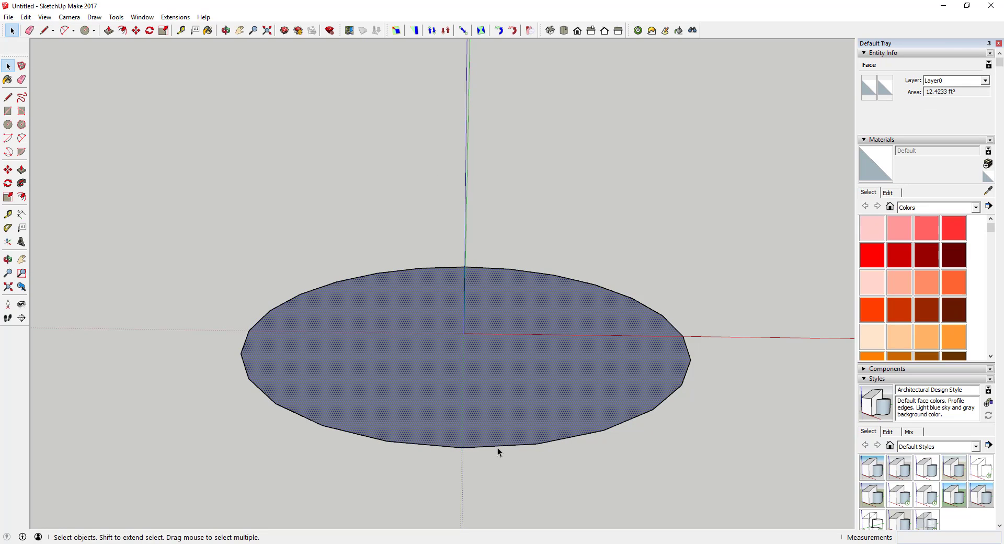
left_click(473, 468)
- Draw a 2" edge outward from the circle's rim along the green axis
key("l")
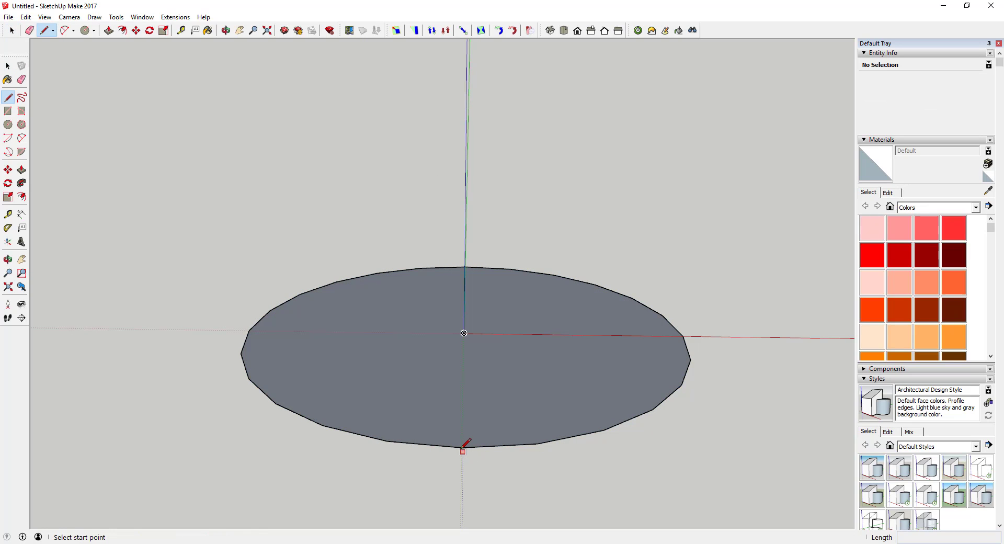
middle_click_drag(469, 441, 635, 418)
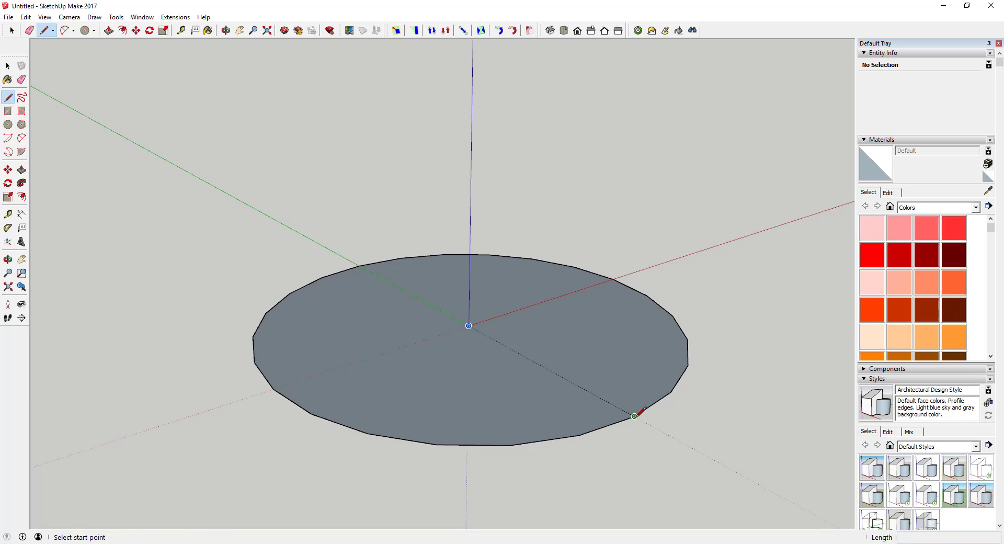
left_click(634, 416)
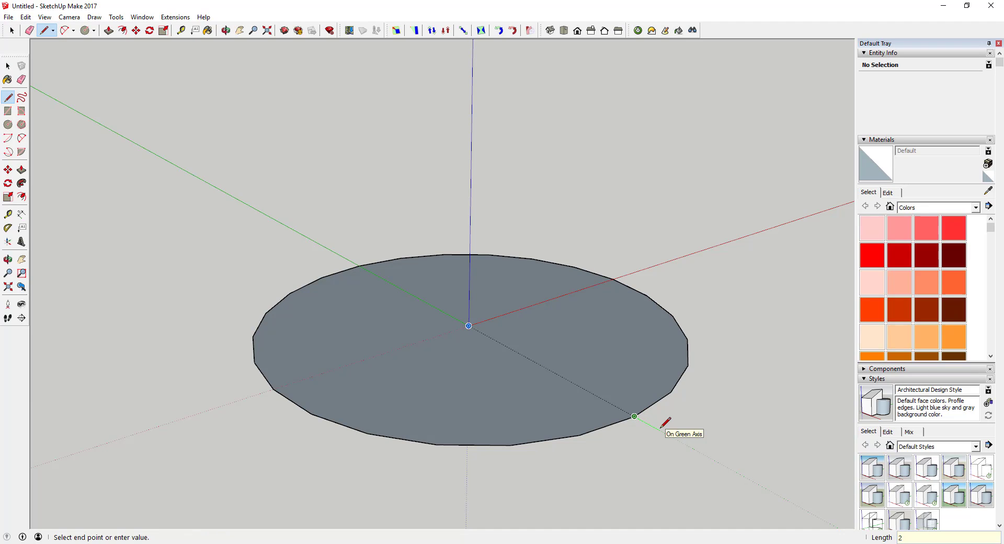
key("Return")
key("space")
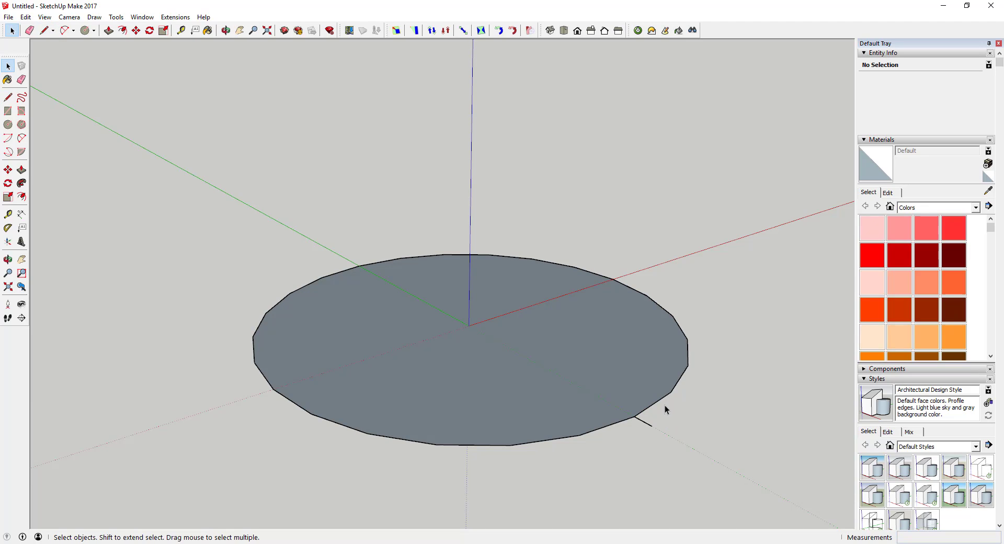
key("l")
left_click(671, 392)
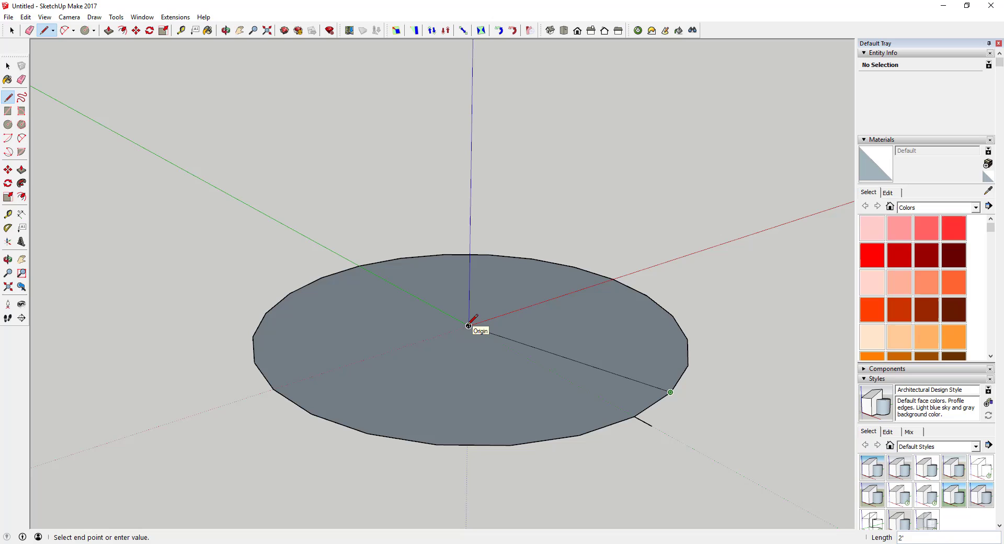
key("Escape")
key("space")
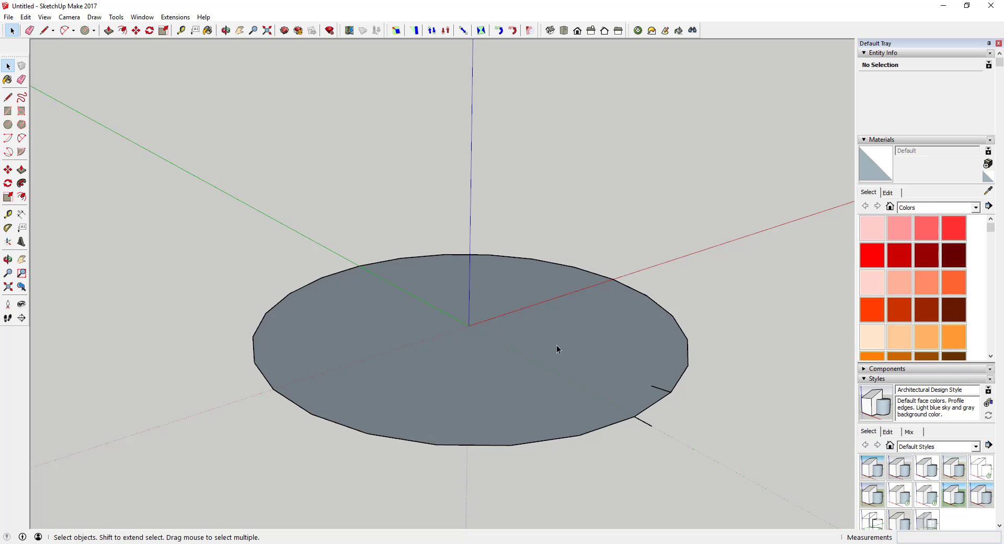
- Rotate-copy the 2" edge about the origin to a new spot on the rim
left_click(646, 424)
middle_click_drag(647, 425, 603, 414)
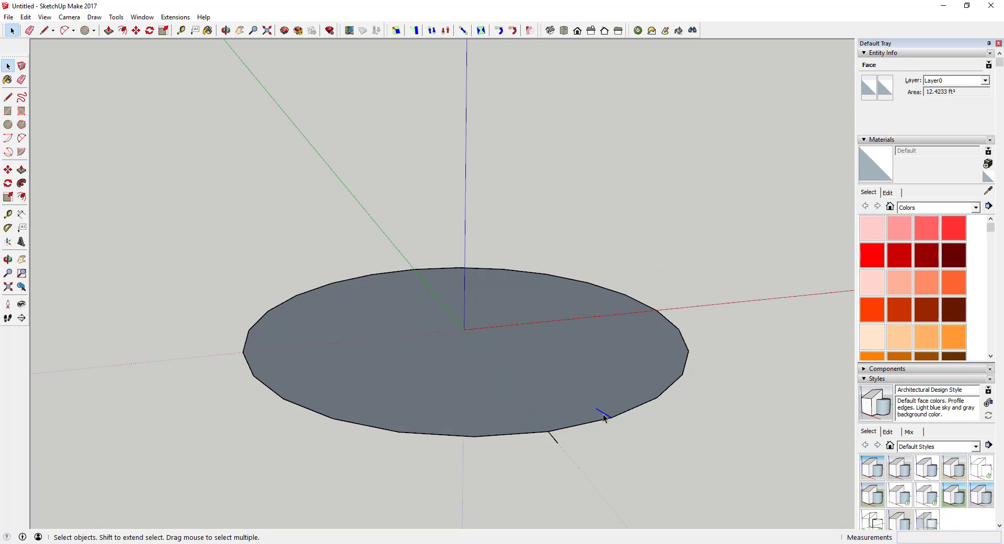
key("q")
left_click(464, 329)
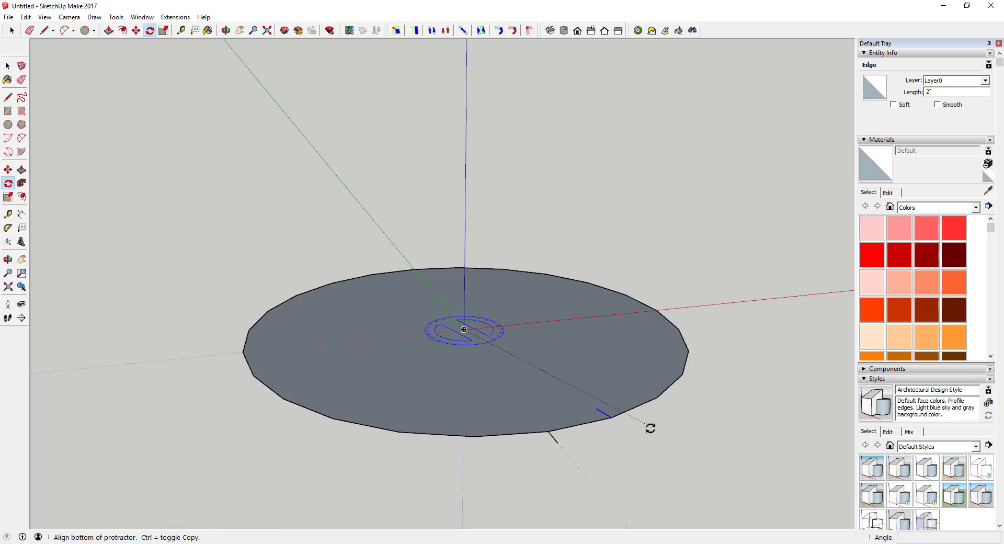
left_click(612, 417)
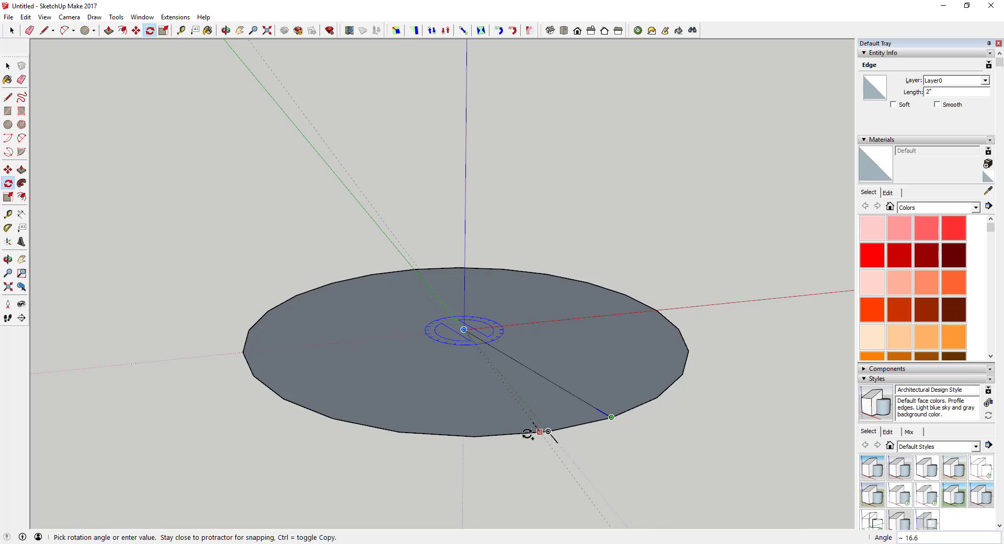
left_click(483, 436)
key("space")
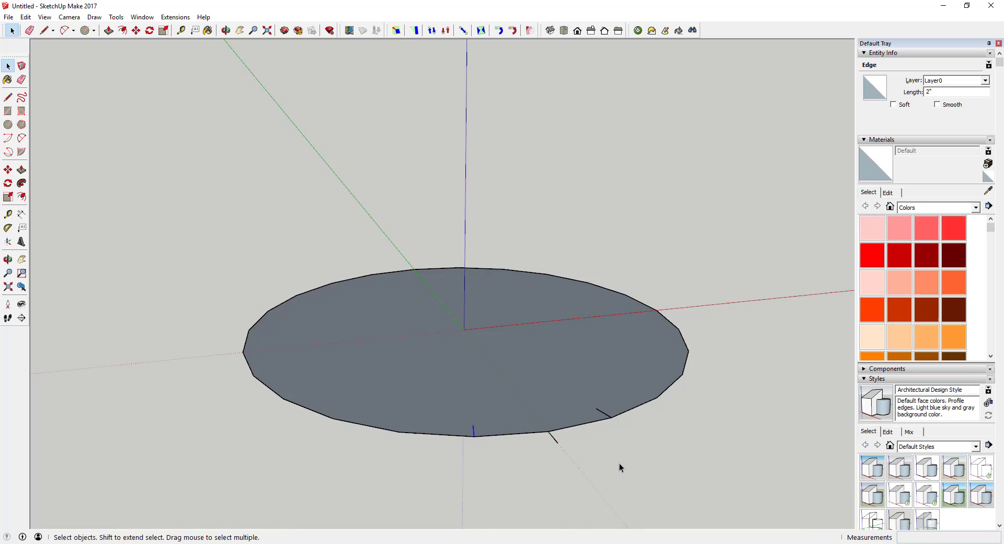
middle_click_drag(558, 467, 562, 472)
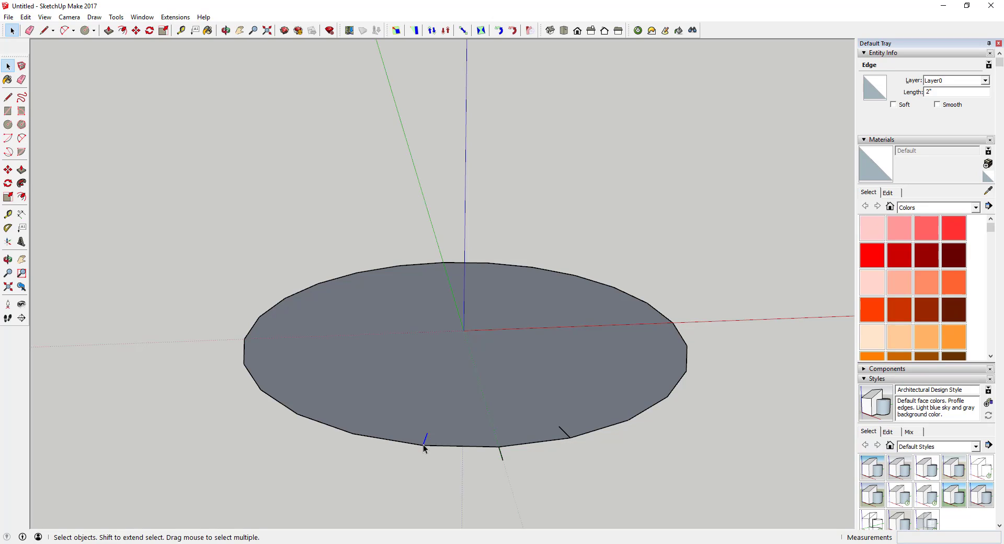
- Draw lines from the bottom tick's endpoint to the right and left tick endpoints
key("l")
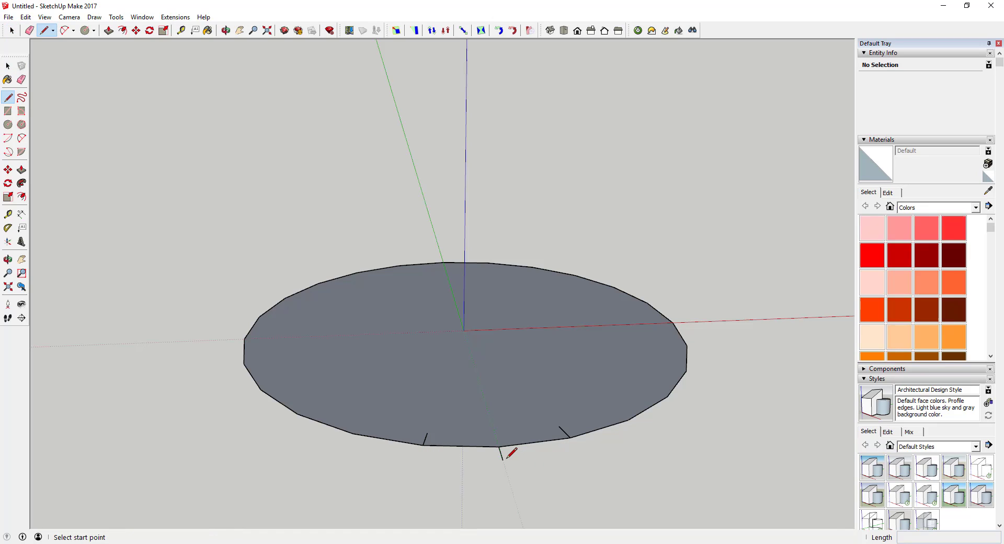
left_click(503, 460)
left_click(559, 427)
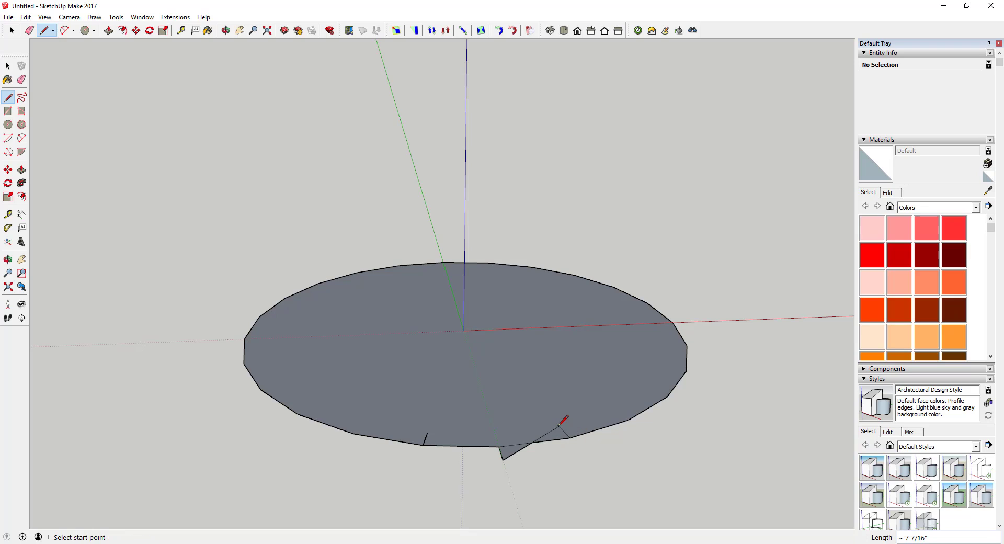
left_click(502, 460)
left_click(427, 434)
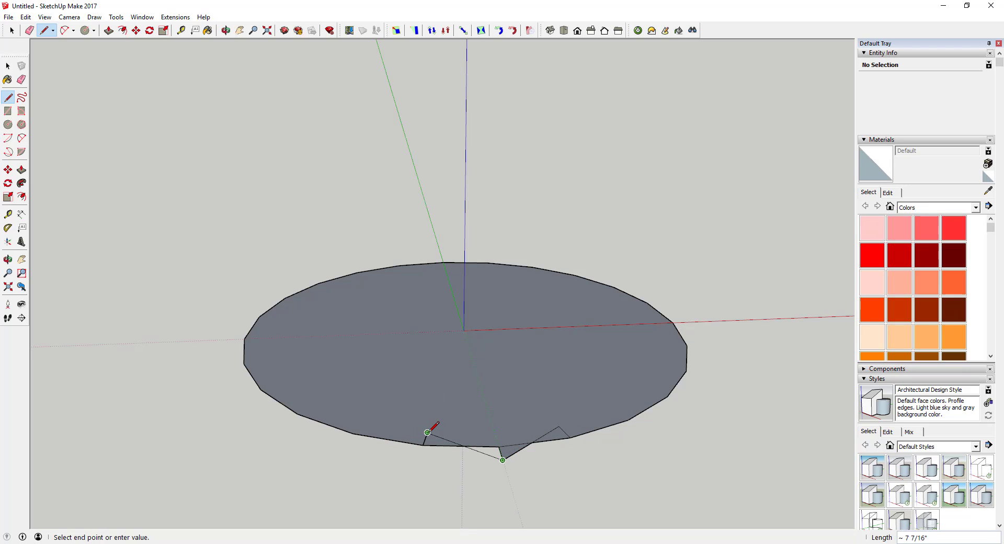
key("space")
- Erase the rim, face and stray short edges, leaving only the V
key("e")
left_click(444, 444)
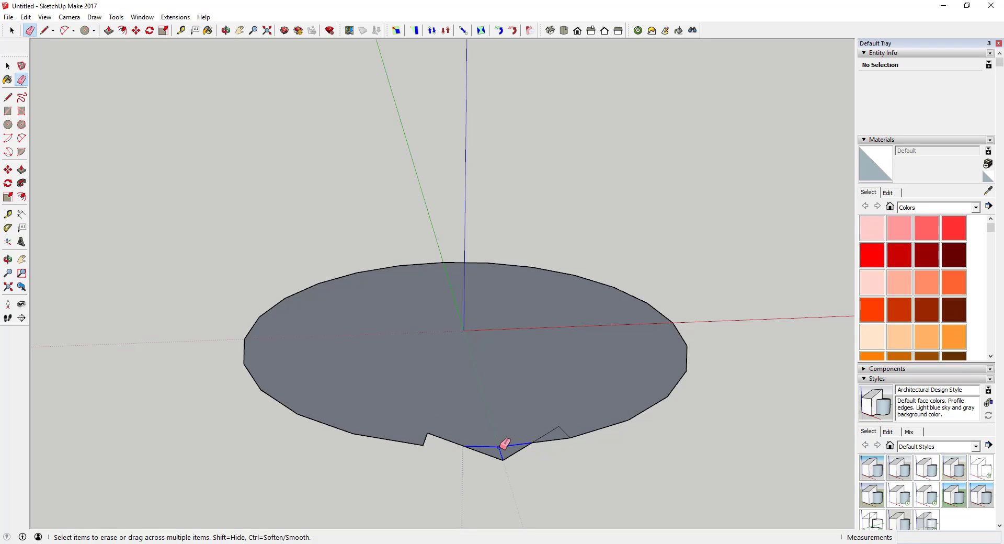
left_click(505, 444)
left_click(552, 437)
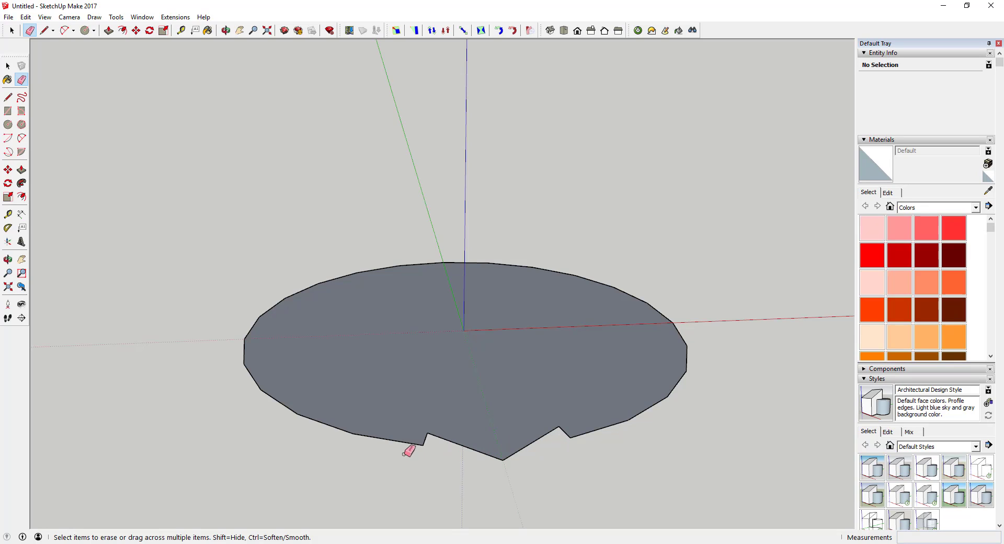
middle_click_drag(408, 448, 604, 424)
key("space")
key("e")
left_click(616, 404)
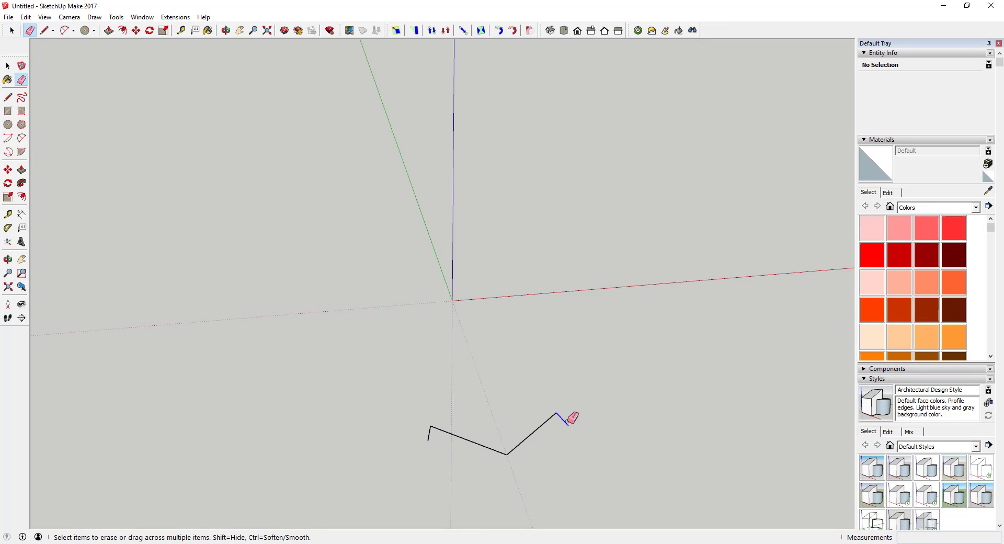
left_click(563, 419)
left_click(428, 434)
- Rotate-copy the V edges 30° about the origin with x11 to close the 12-point star
key("space")
left_click_drag(392, 379, 614, 484)
key("q")
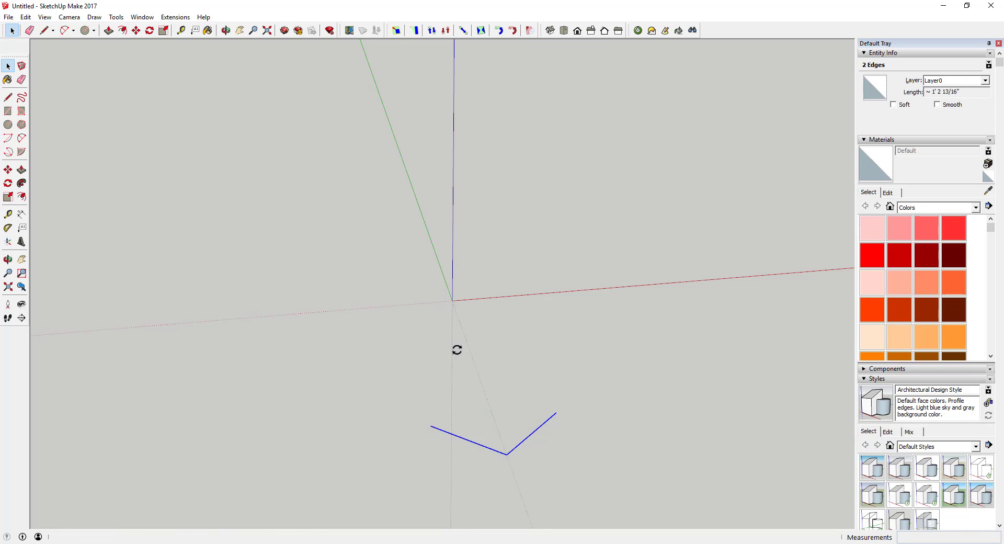
left_click(452, 300)
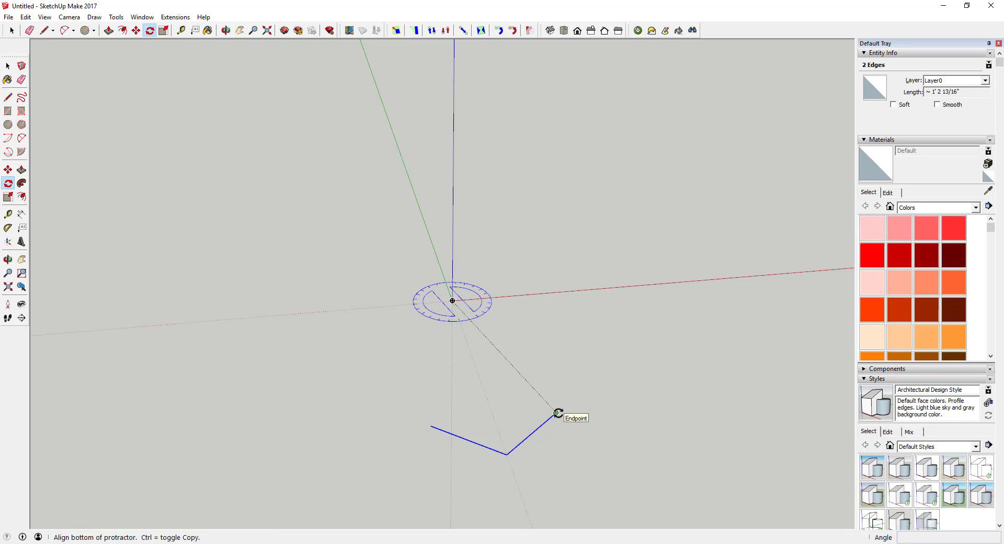
left_click(556, 412)
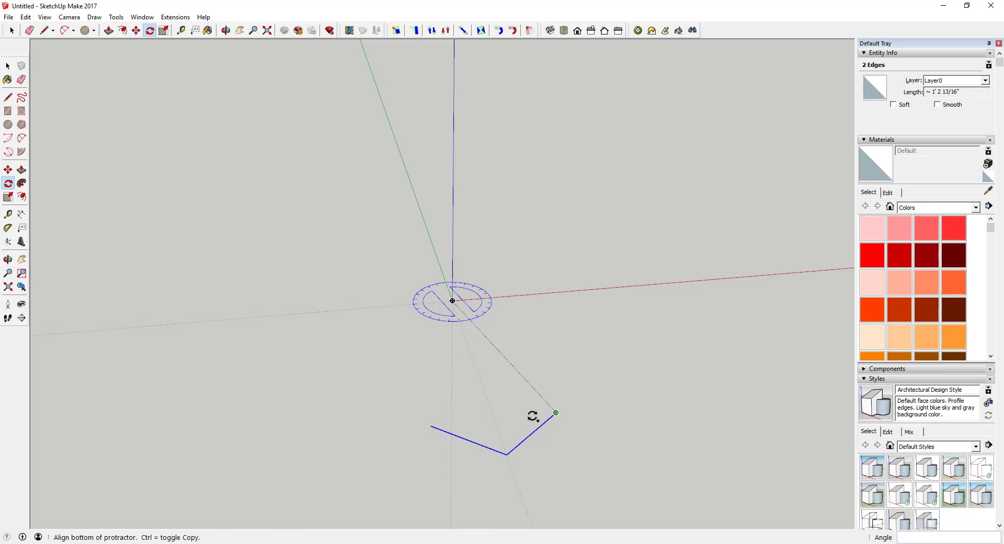
left_click(431, 426)
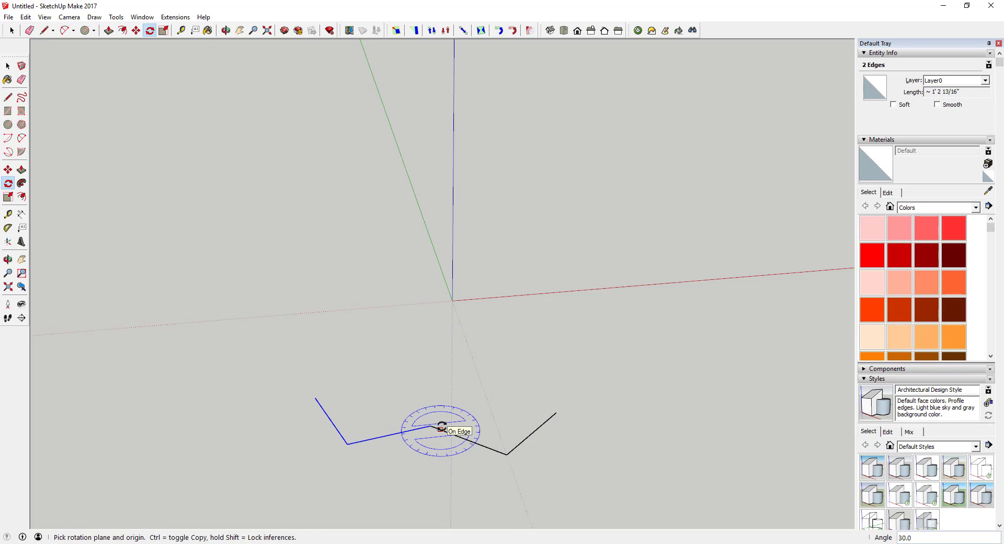
type("x11")
key("Return")
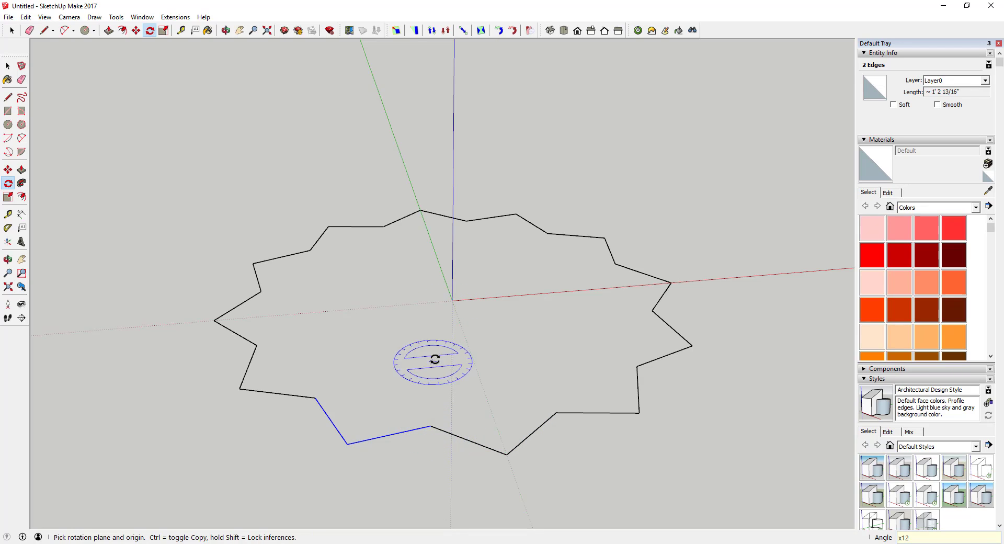
key("space")
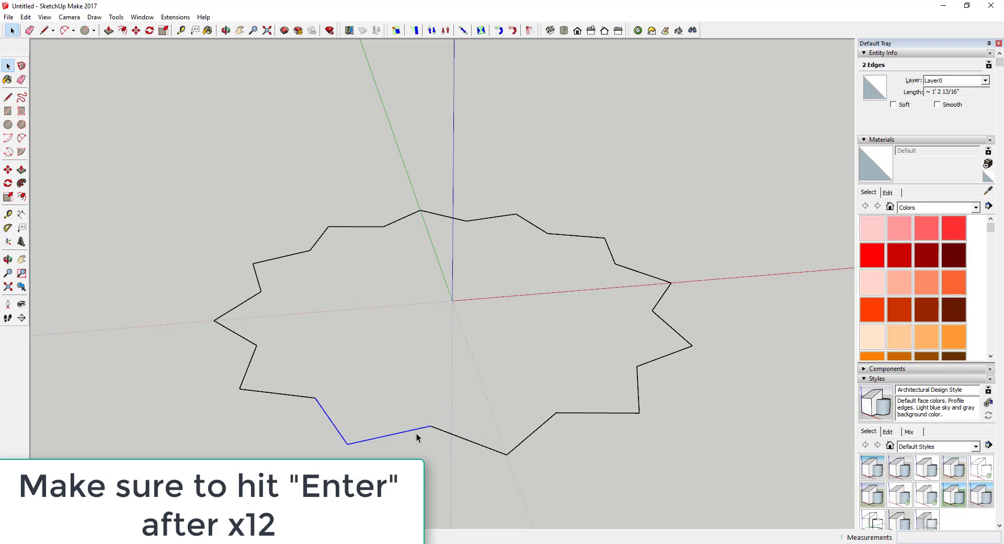
middle_click_drag(518, 358, 481, 310)
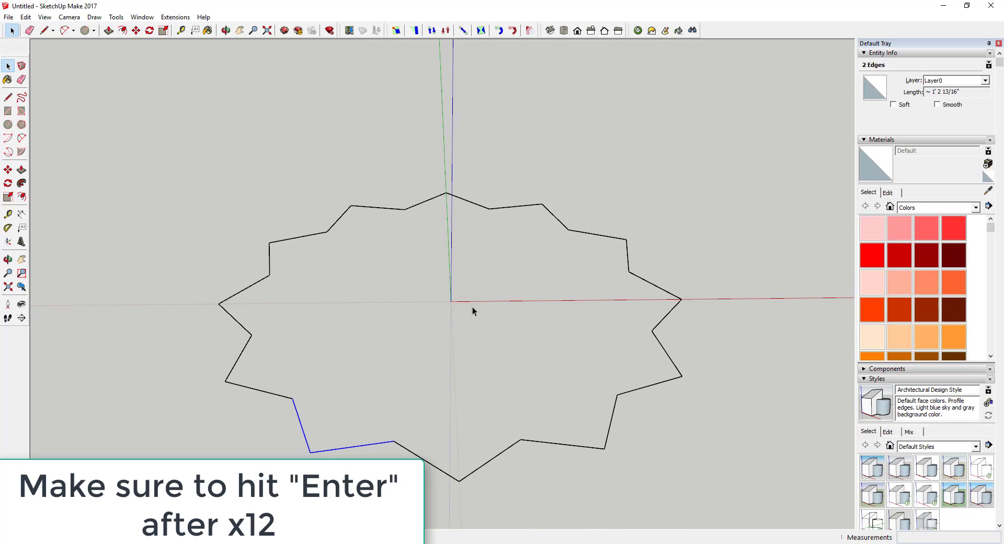
- Give the star outline a face by drawing and then erasing a helper diagonal
key("l")
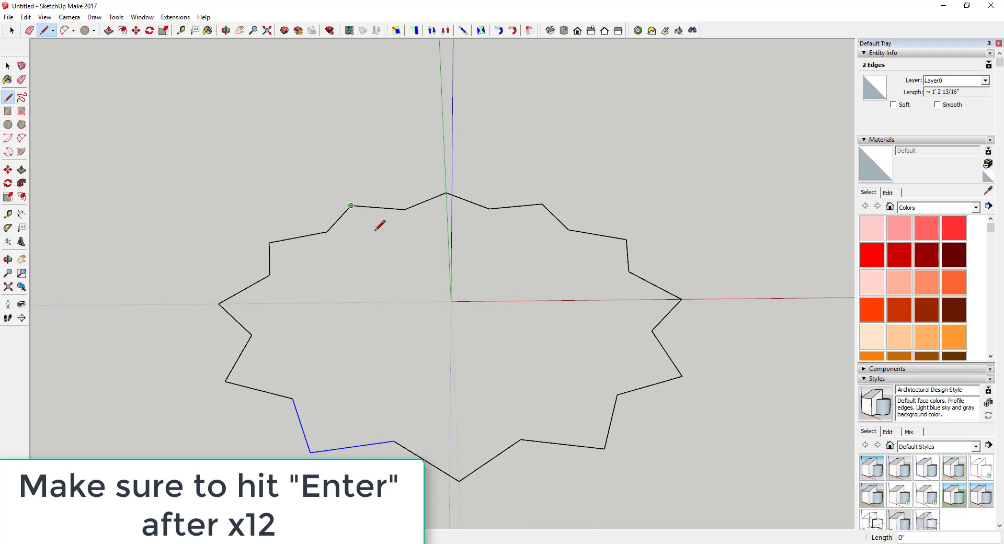
left_click(351, 205)
left_click(605, 448)
key("e")
left_click(465, 314)
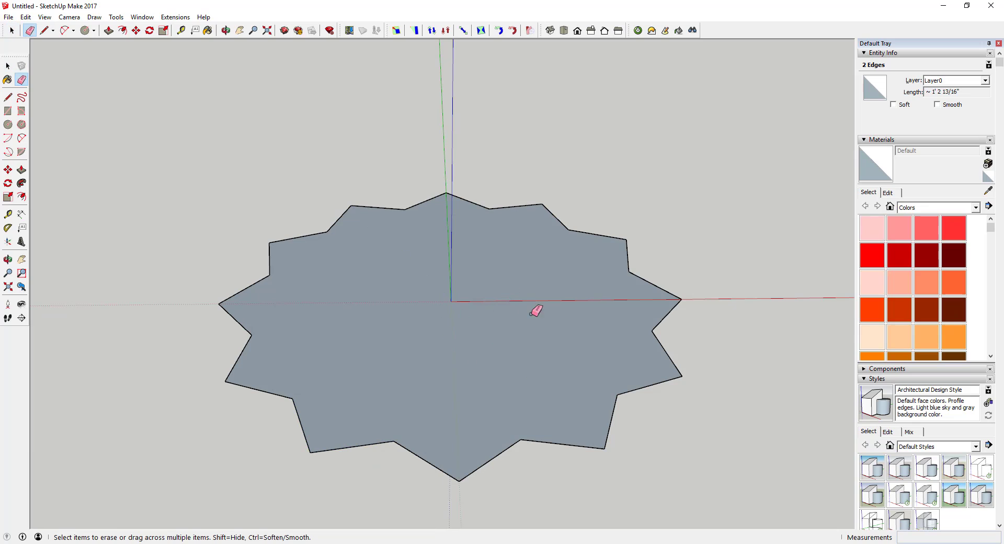
key("space")
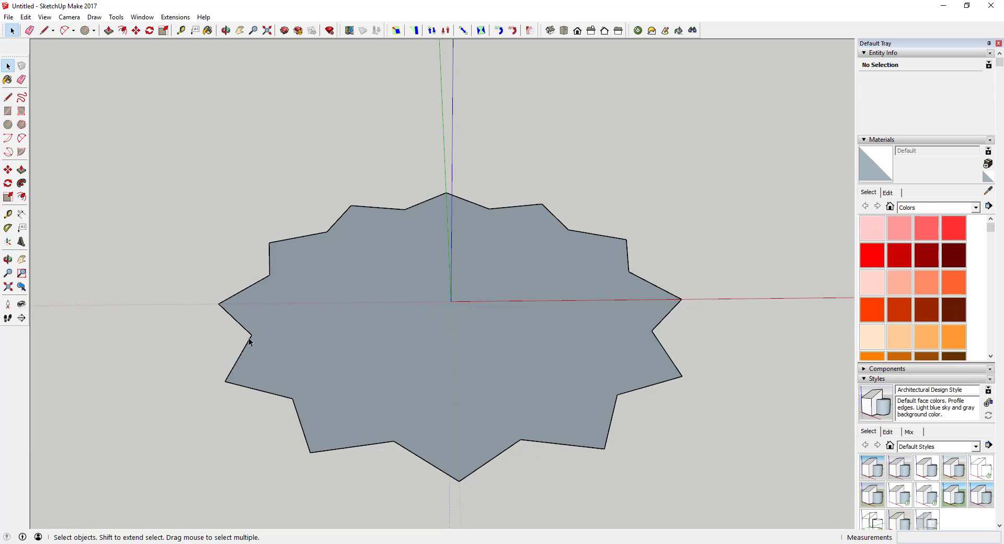
- Offset the star face inward and delete the inner face, leaving a thin band
key("f")
left_click(250, 344)
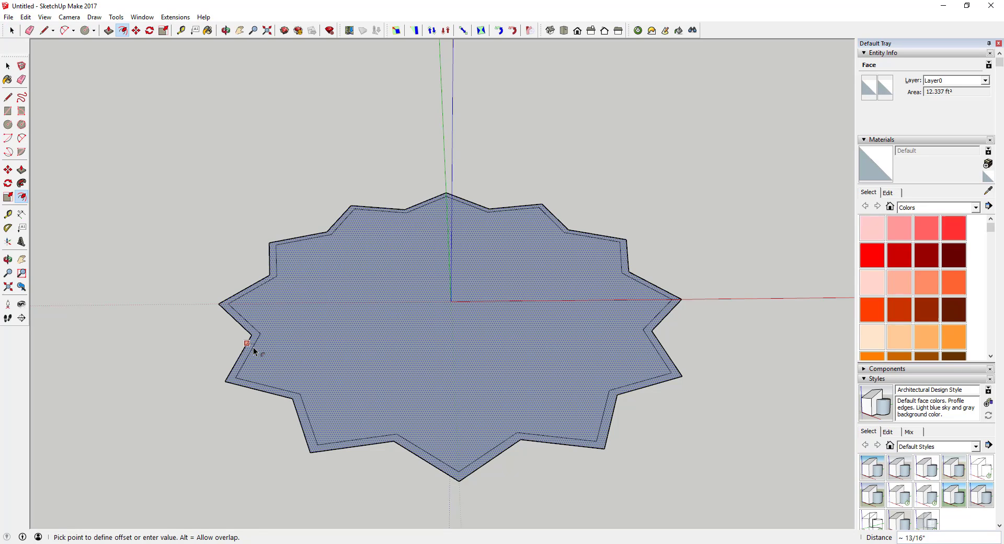
left_click(252, 347)
key("space")
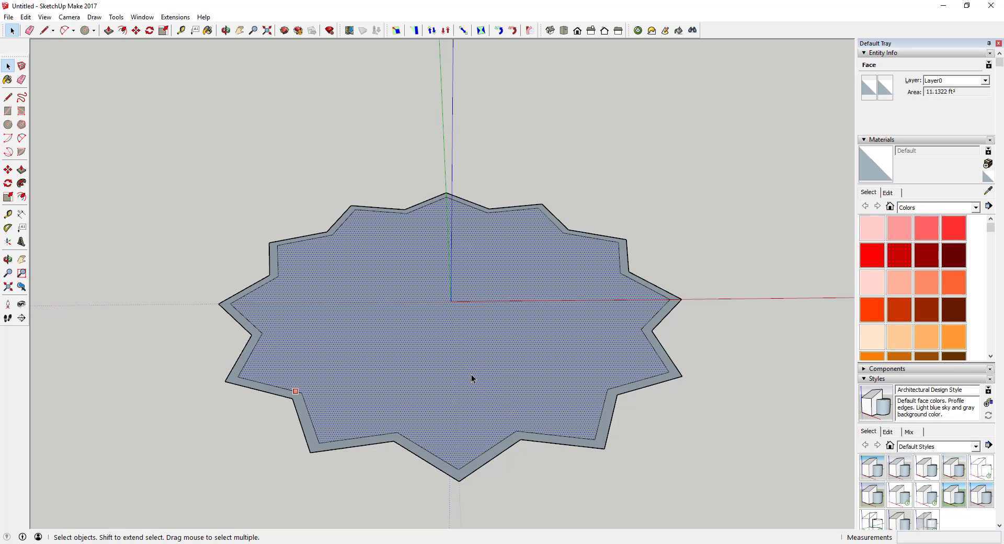
key("Delete")
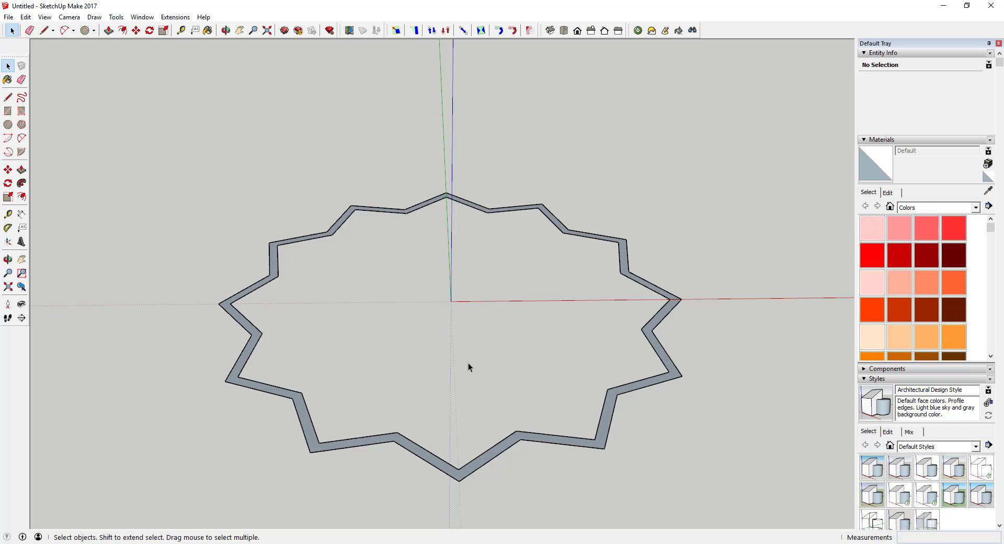
middle_click_drag(469, 364, 511, 304)
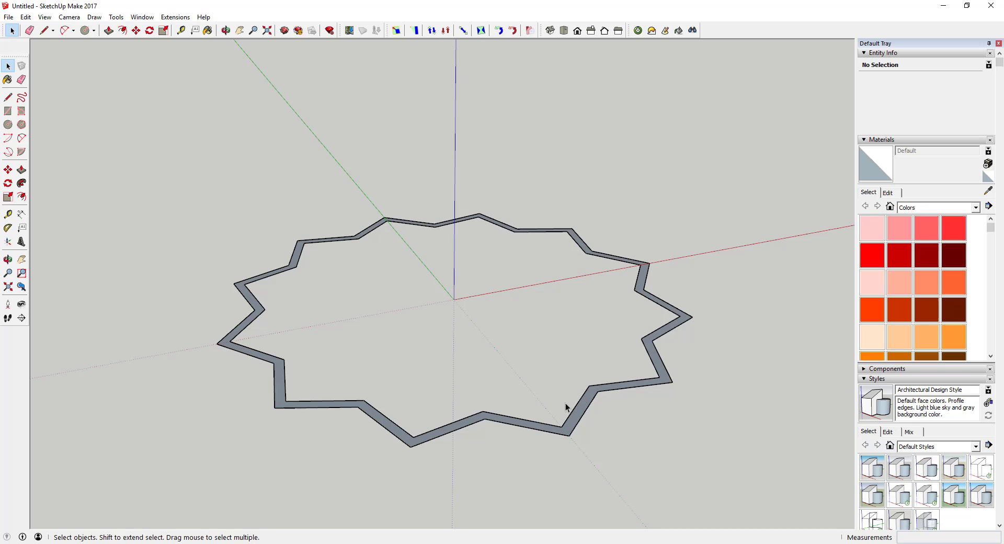
middle_click_drag(566, 403, 569, 349)
- Push/pull the star band up 2 into thin walls and select the whole wall
key("p")
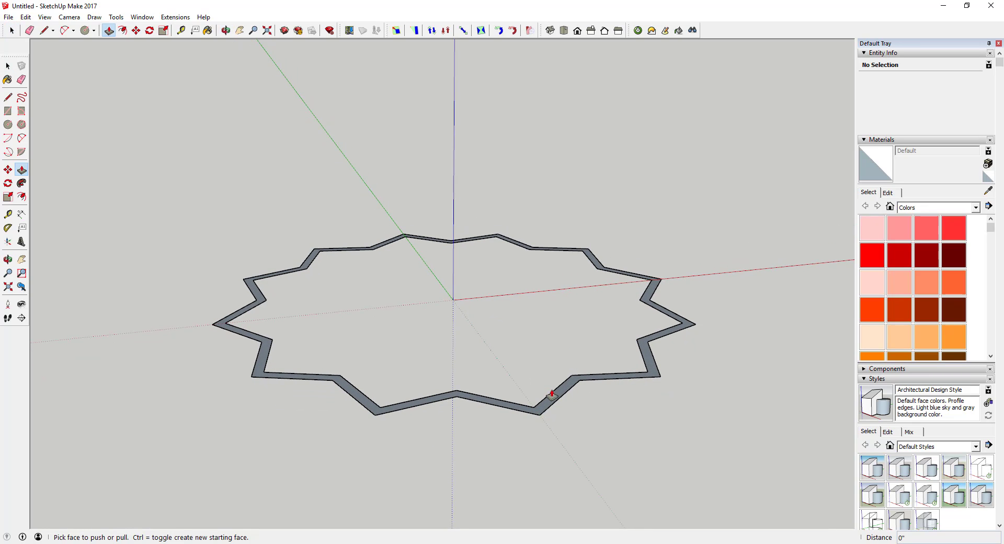
left_click_drag(551, 406, 551, 388)
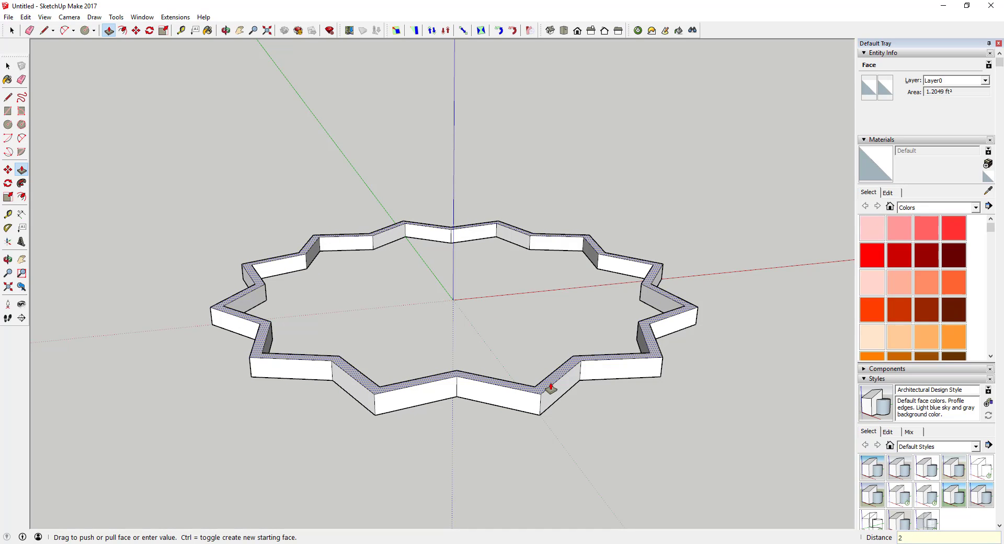
type("2")
key("Return")
key("space")
middle_click_drag(635, 417, 221, 201)
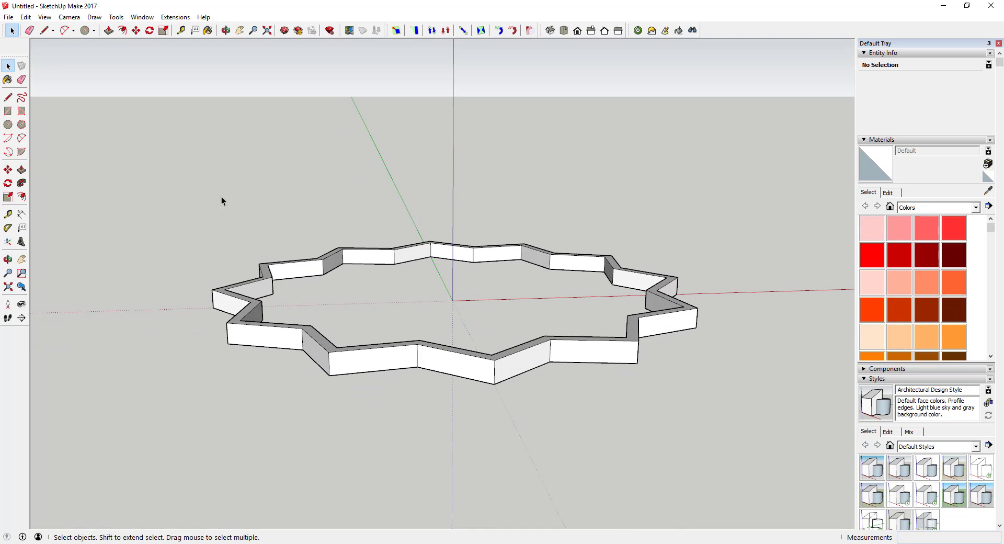
left_click_drag(136, 170, 784, 440)
- Make the selected star wall into a component named 'Piece'
right_click(521, 361)
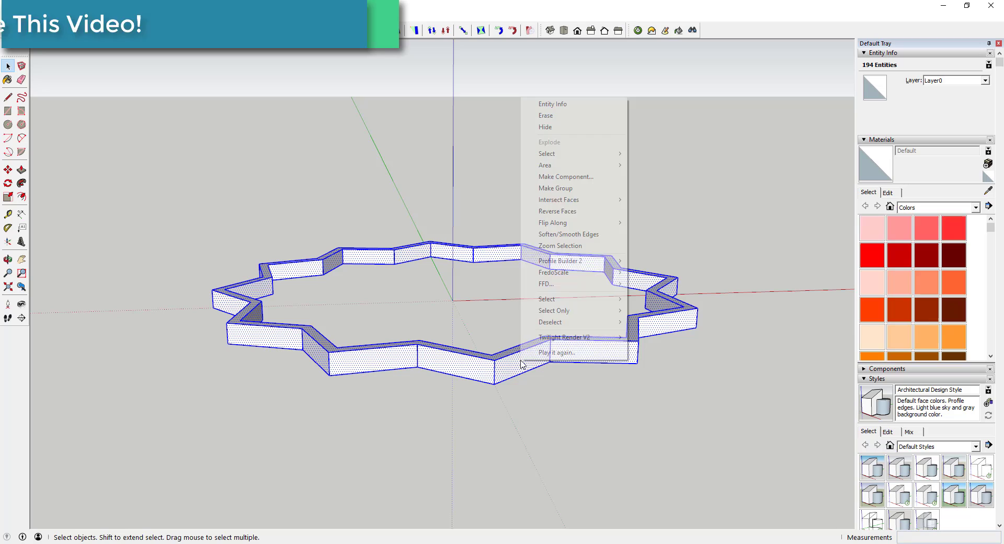
left_click(564, 177)
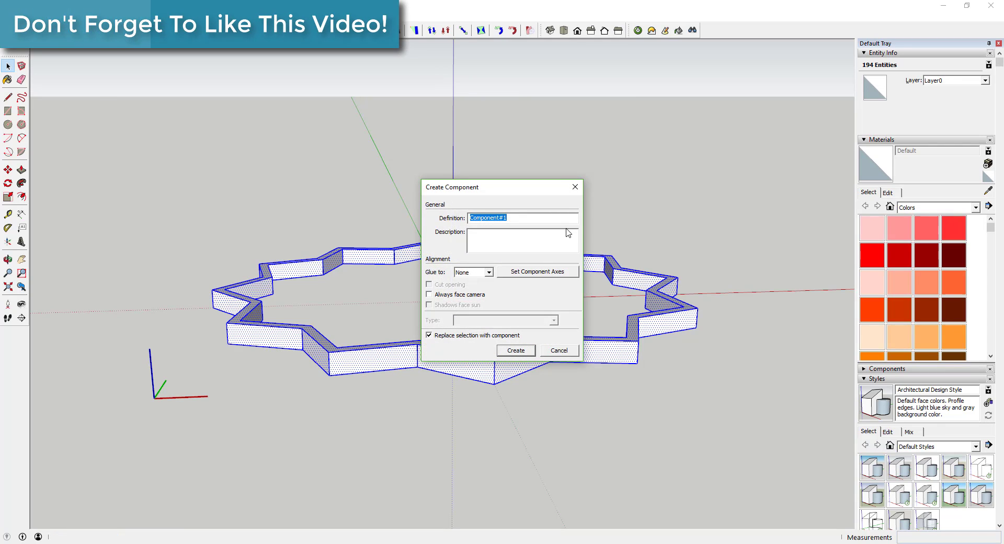
type("Piece")
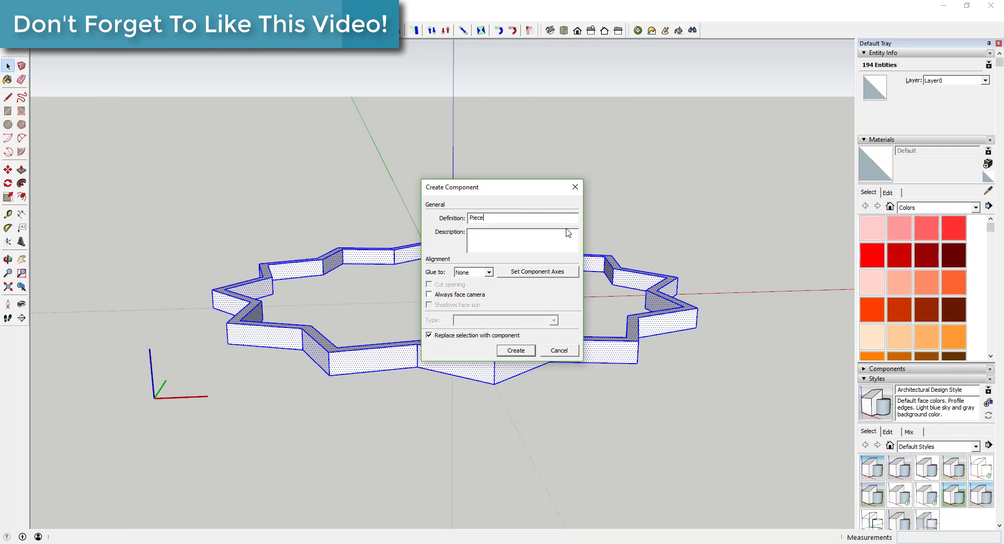
key("Return")
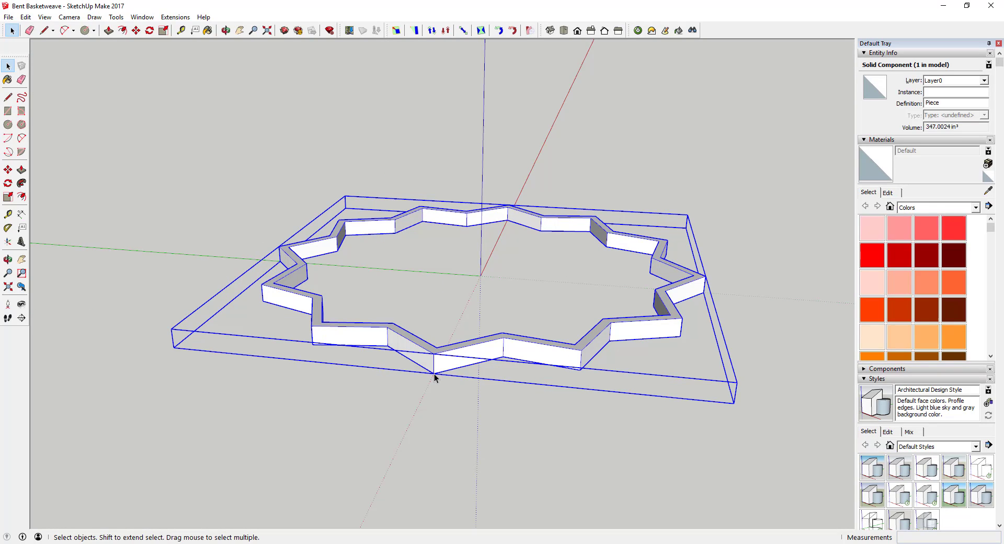
- Copy the Piece component 2" up from its bottom corner to its top corner
key("m")
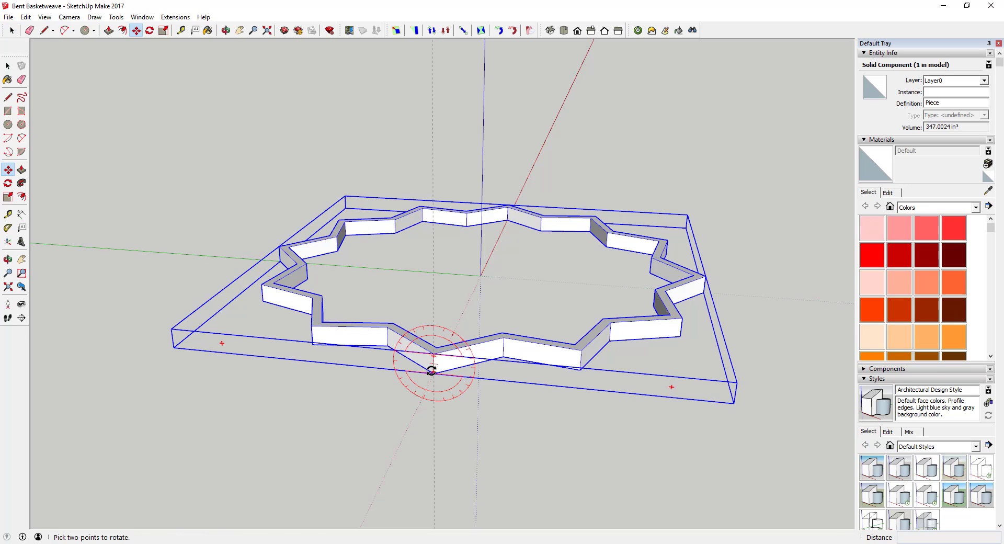
scroll(433, 373, "up", 5)
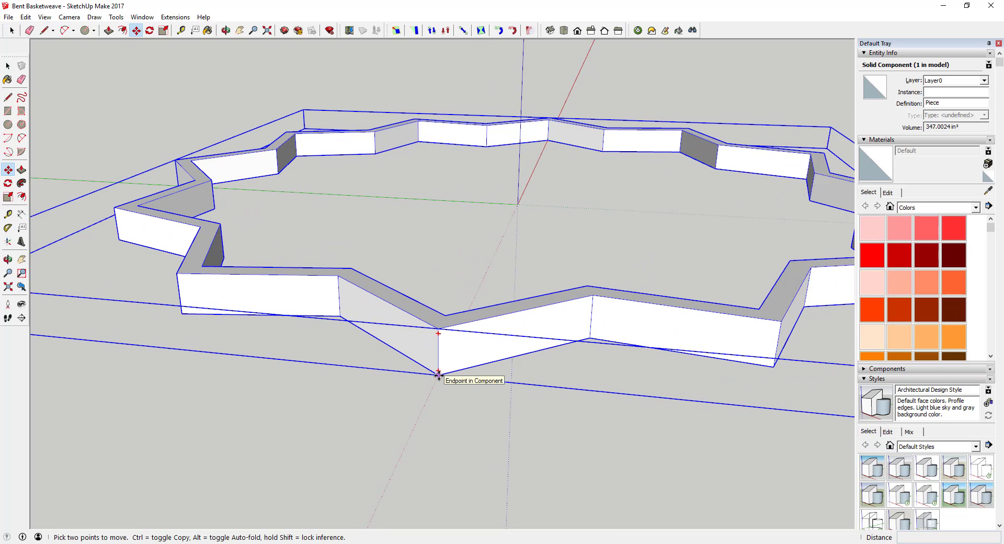
scroll(438, 374, "up", 2)
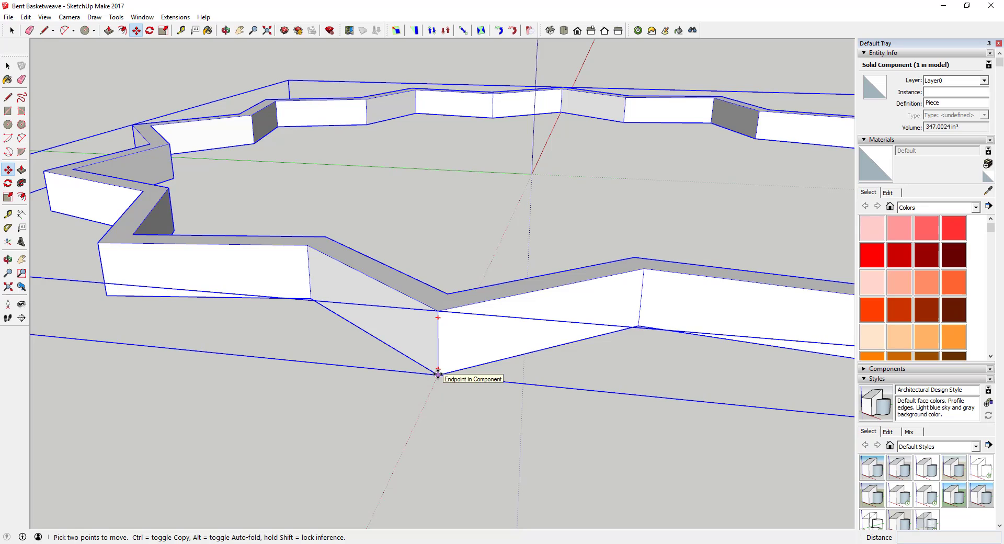
left_click(438, 375)
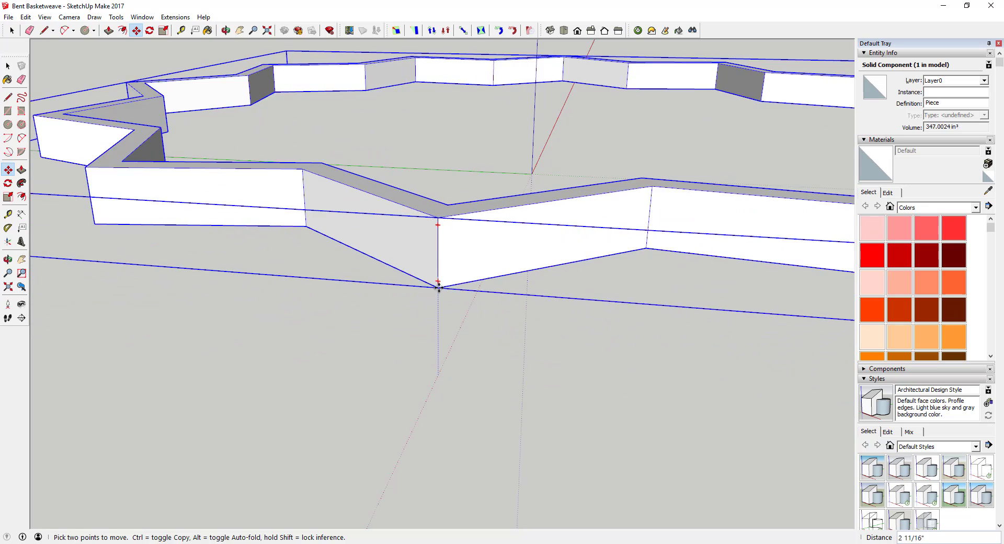
scroll(437, 240, "down", 5)
scroll(439, 228, "up", 5)
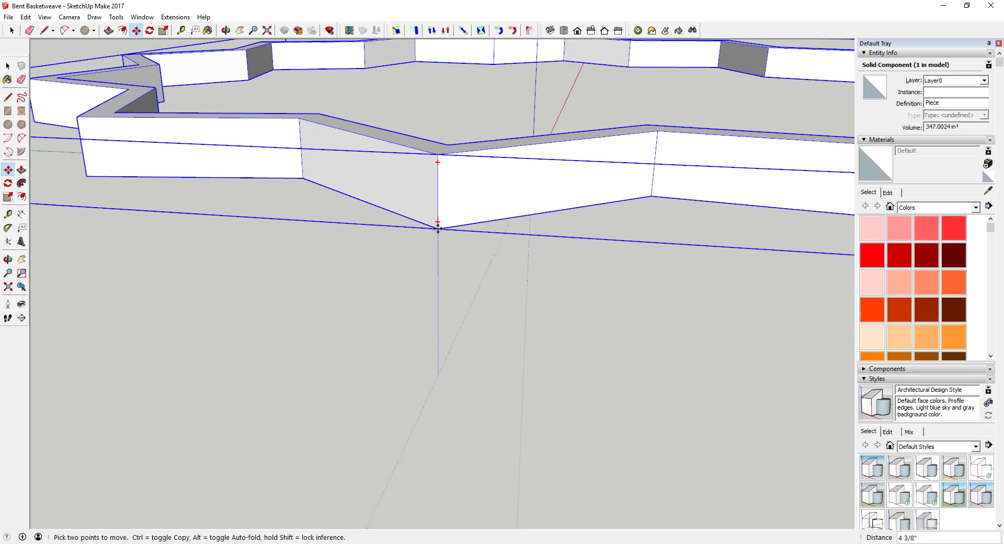
key("ctrl")
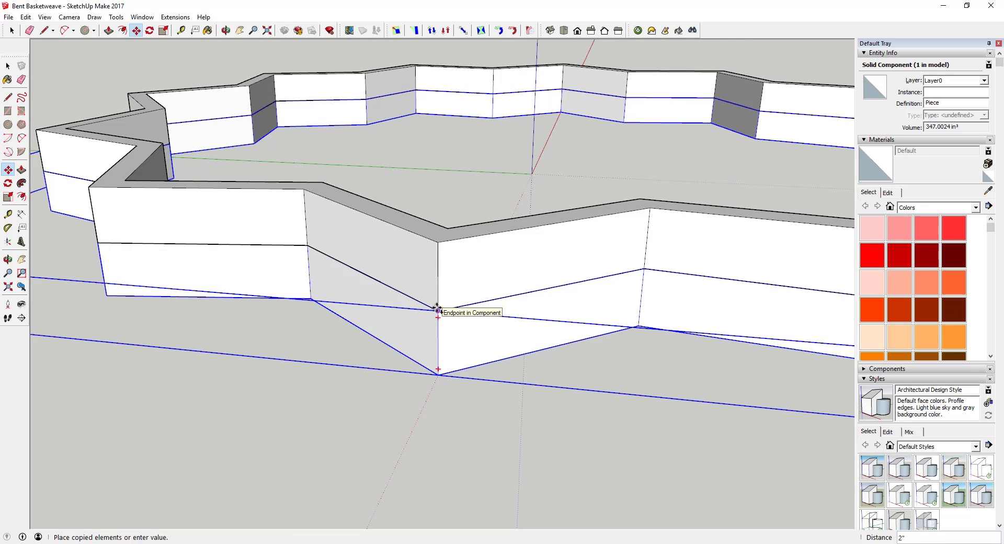
left_click(438, 309)
middle_click_drag(442, 278, 527, 347)
scroll(527, 348, "down", 5)
key("q")
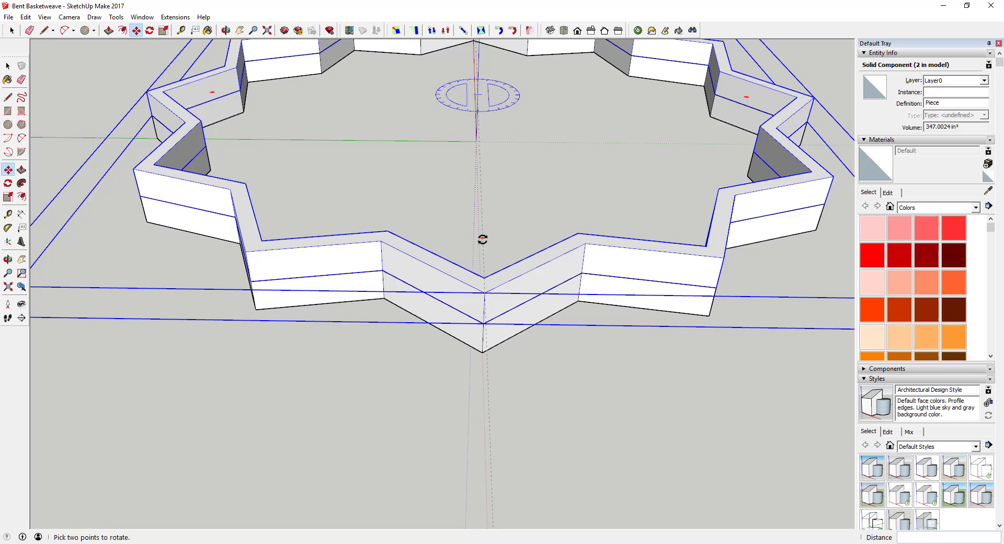
- Rotate the upper Piece about the centre so its points alternate with the lower ring
key("m")
middle_click_drag(482, 237, 365, 155)
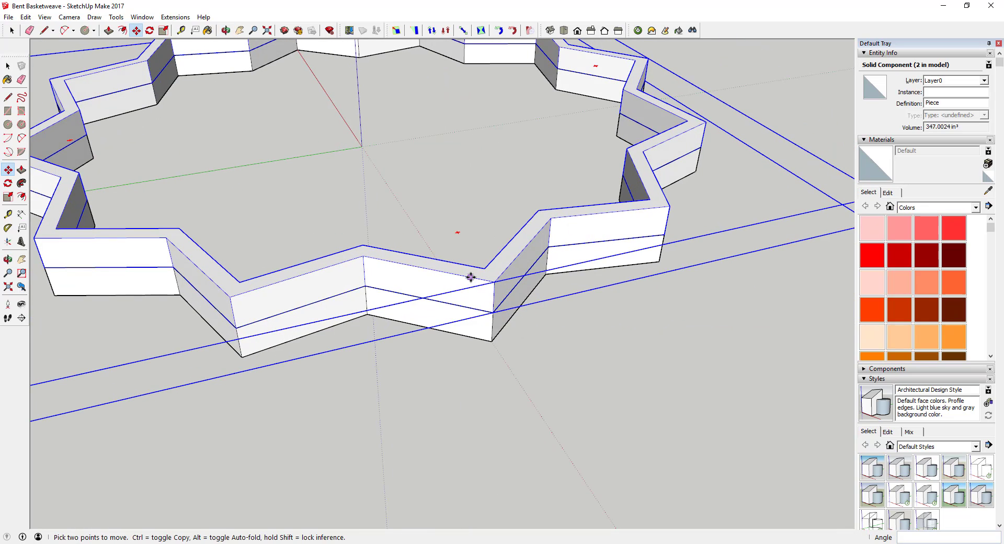
key("q")
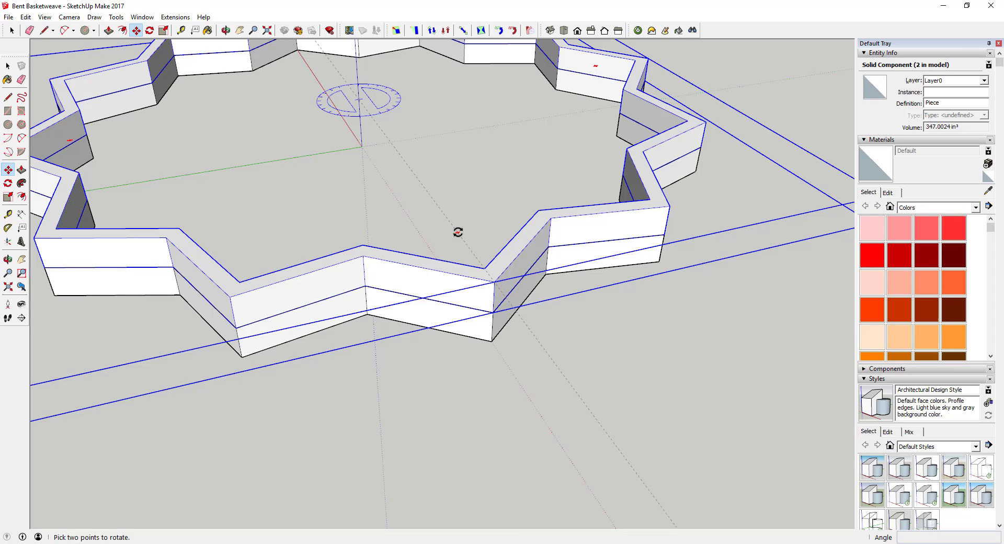
left_click(458, 232)
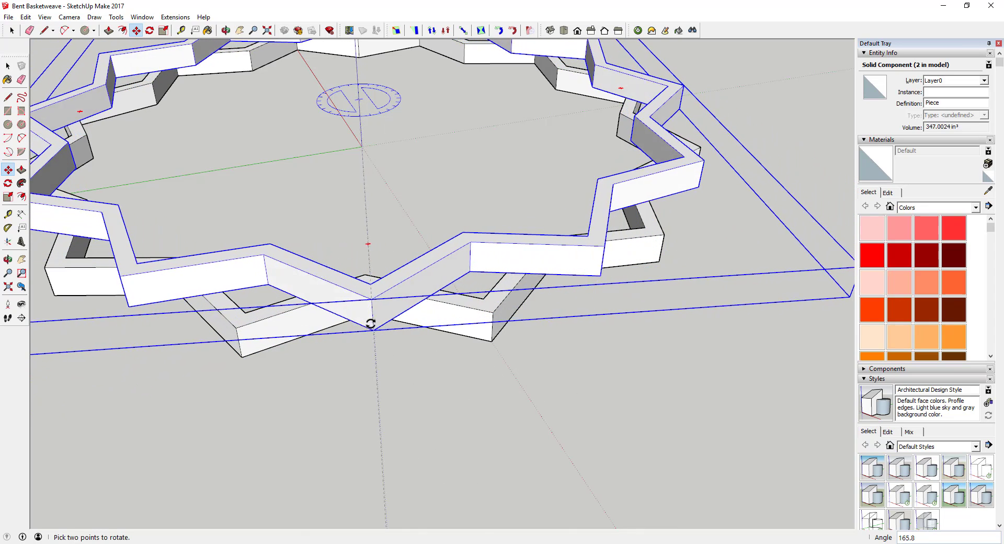
scroll(371, 323, "down", 4)
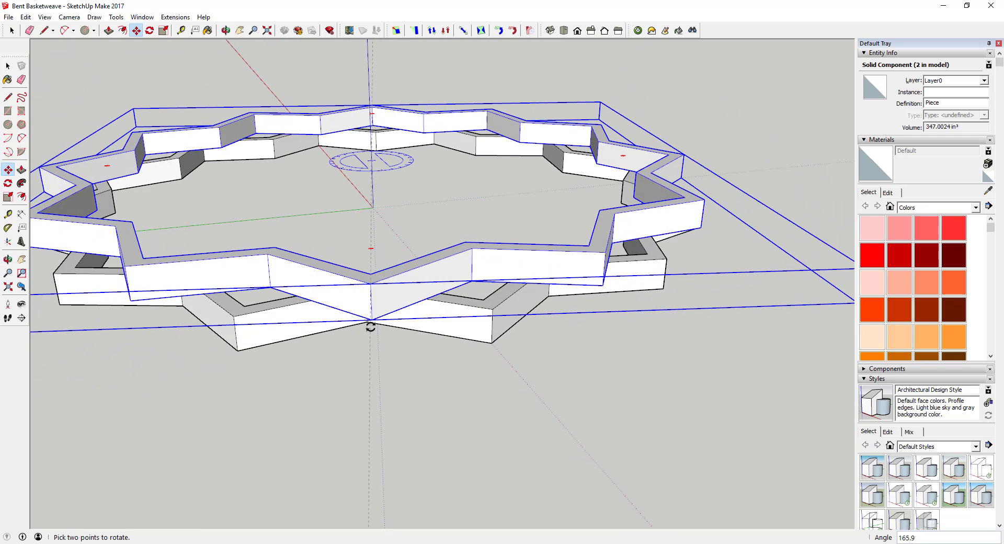
left_click(371, 327)
middle_click_drag(370, 327, 412, 253)
key("m")
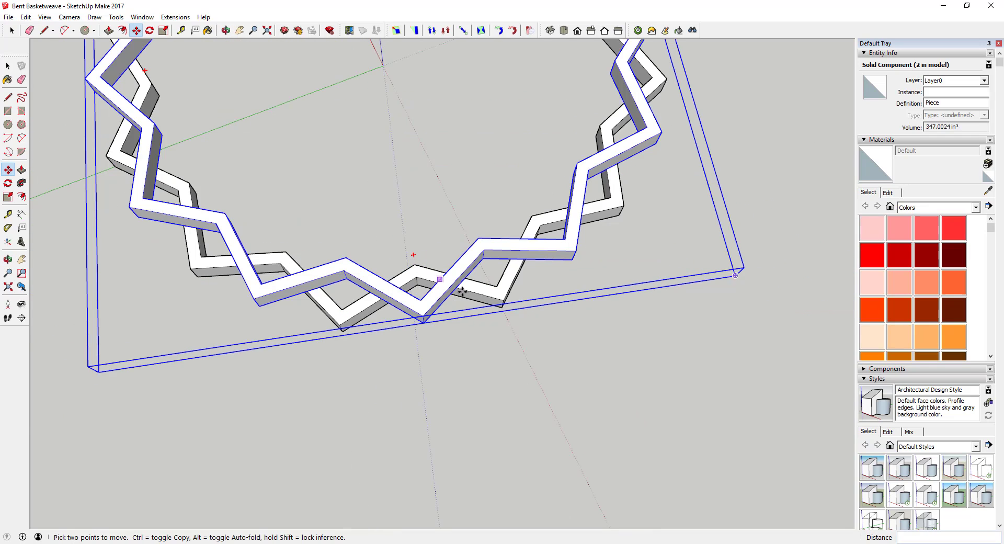
- Orbit and zoom around the two rings to check the offset star points
key("space")
middle_click_drag(463, 291, 529, 298)
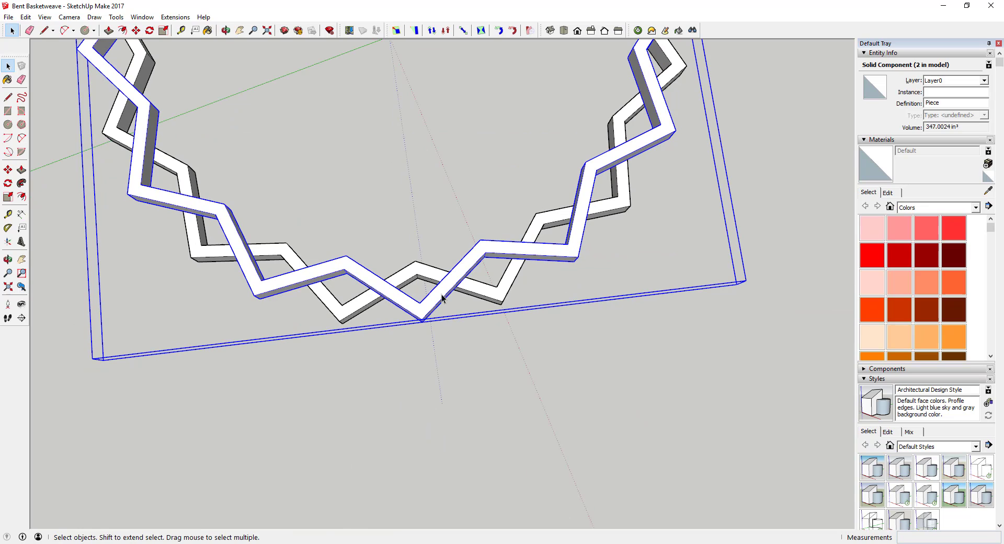
scroll(426, 290, "down", 5)
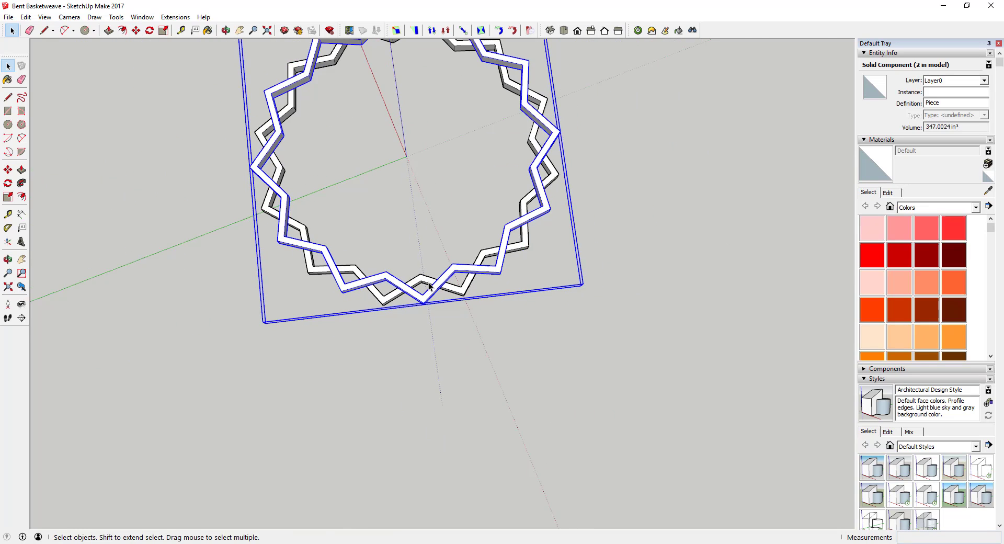
middle_click_drag(426, 289, 407, 202)
scroll(418, 168, "up", 3)
scroll(476, 246, "down", 3)
scroll(476, 246, "up", 3)
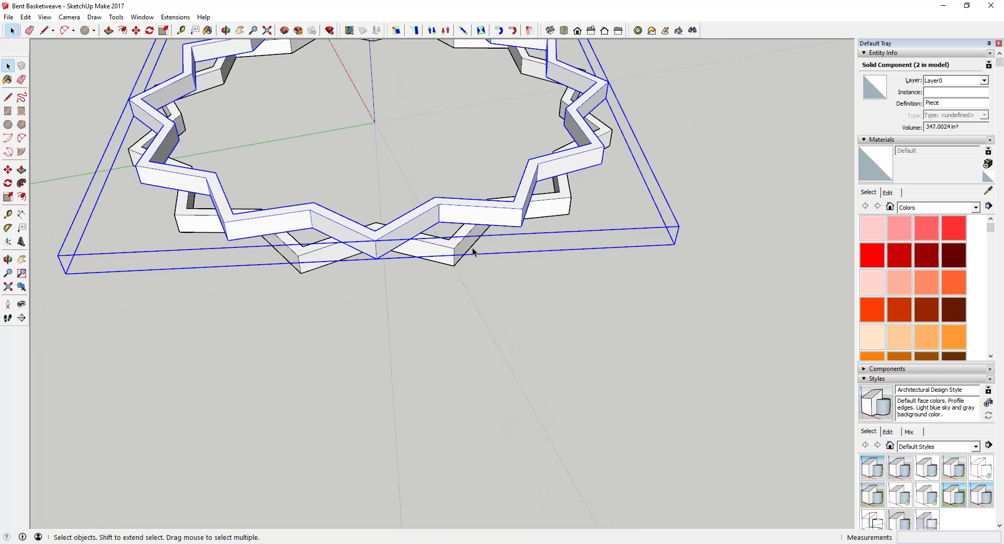
middle_click_drag(472, 247, 460, 271)
- Copy both rings up from their bottom corner, stacking a second woven pair above
left_click(437, 236, "shift")
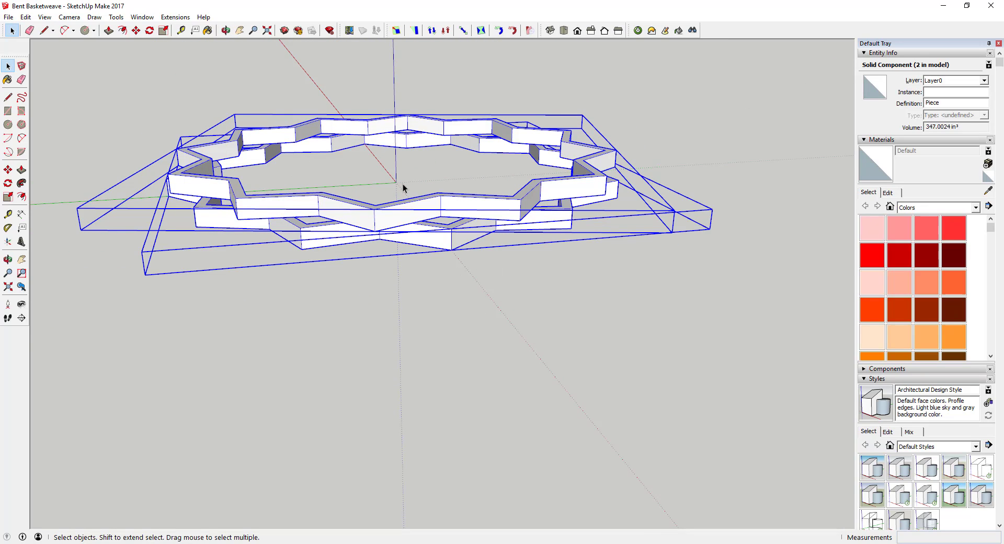
key("m")
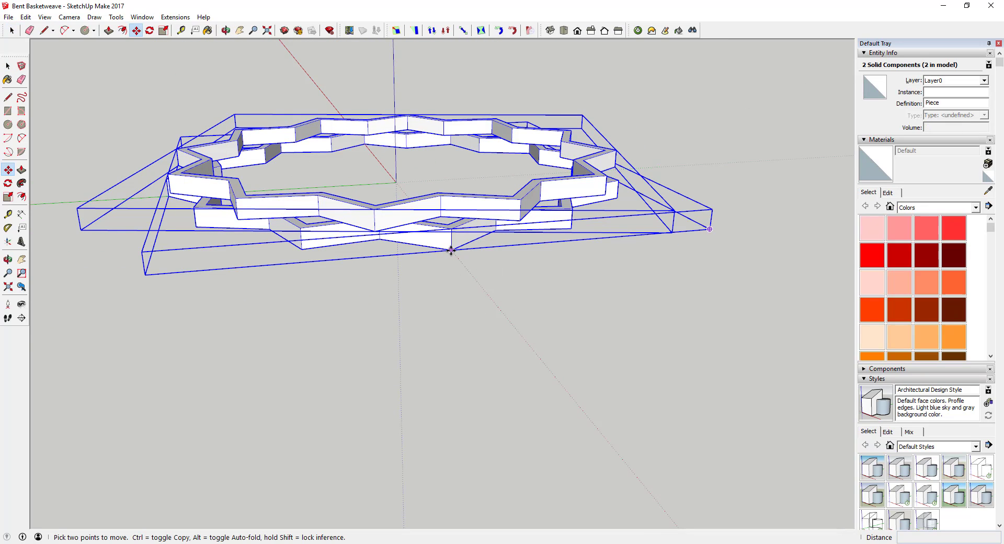
key("ctrl")
left_click(451, 250)
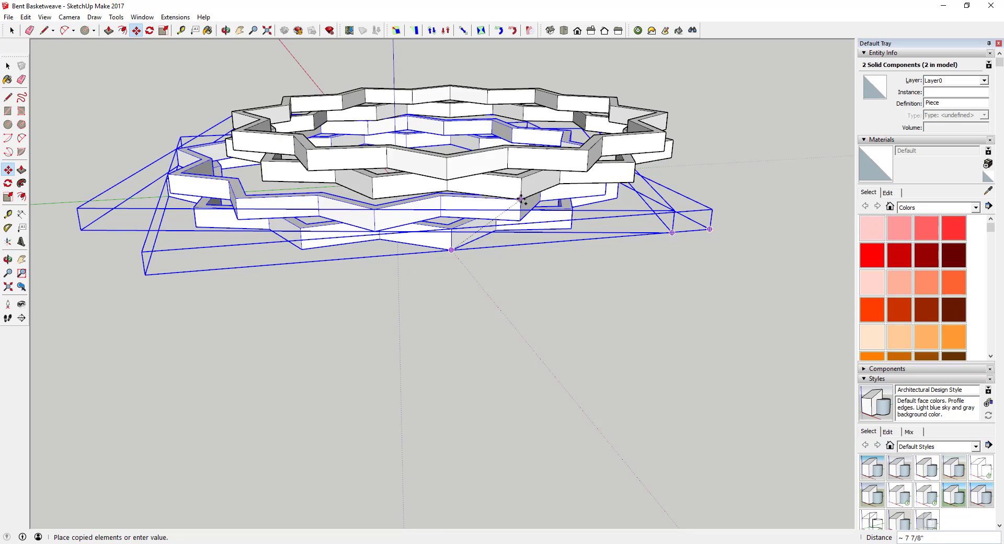
key("space")
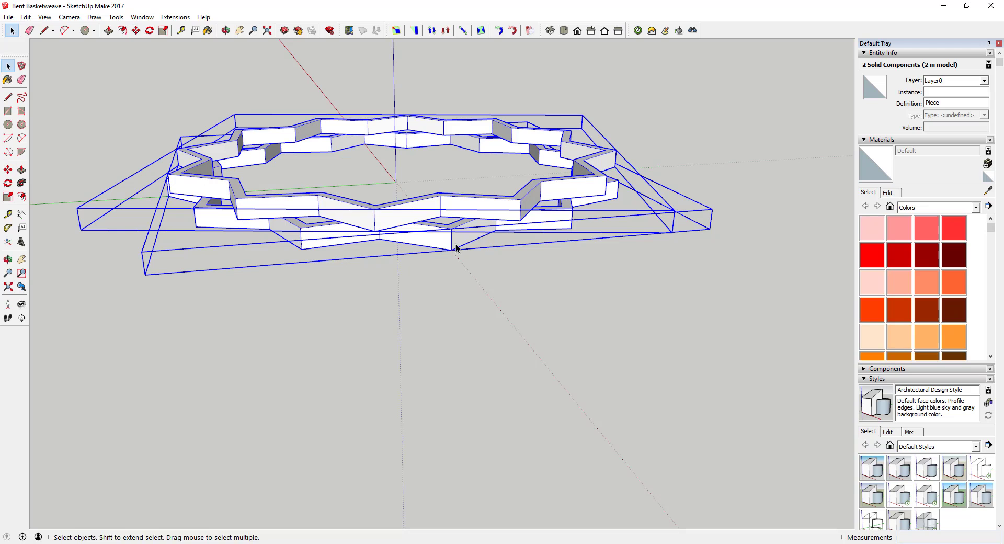
key("m")
left_click(451, 250)
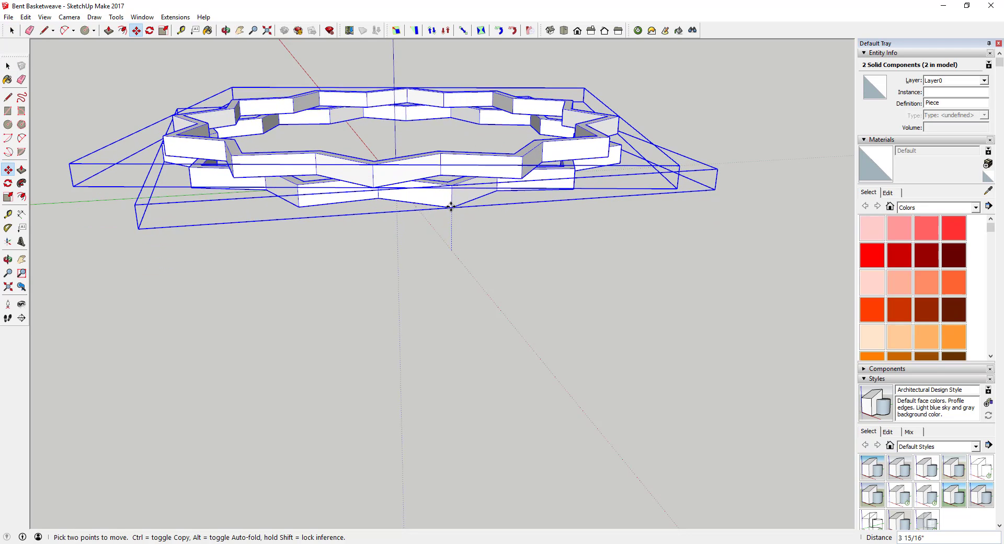
key("ctrl")
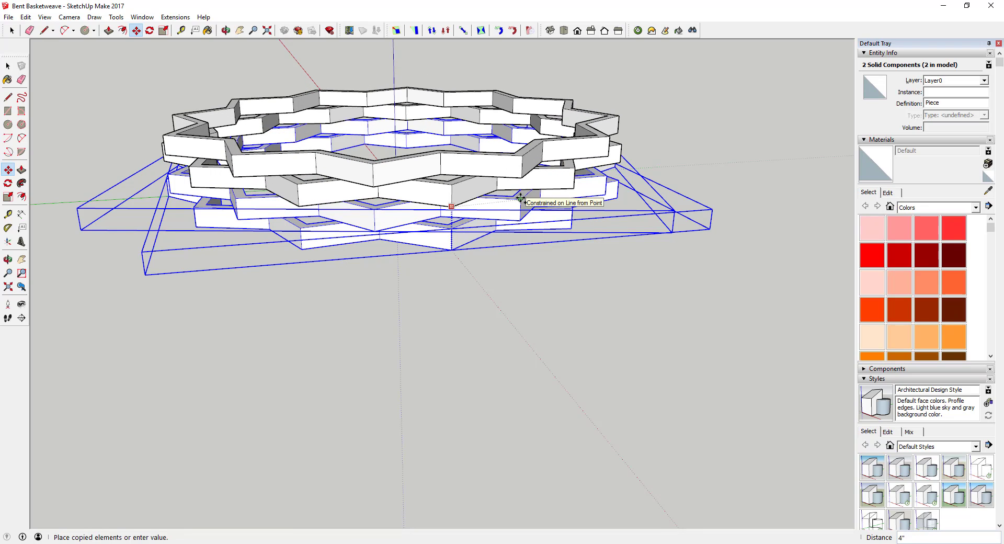
left_click(522, 200)
middle_click_drag(478, 233, 470, 254)
middle_click_drag(481, 178, 483, 142)
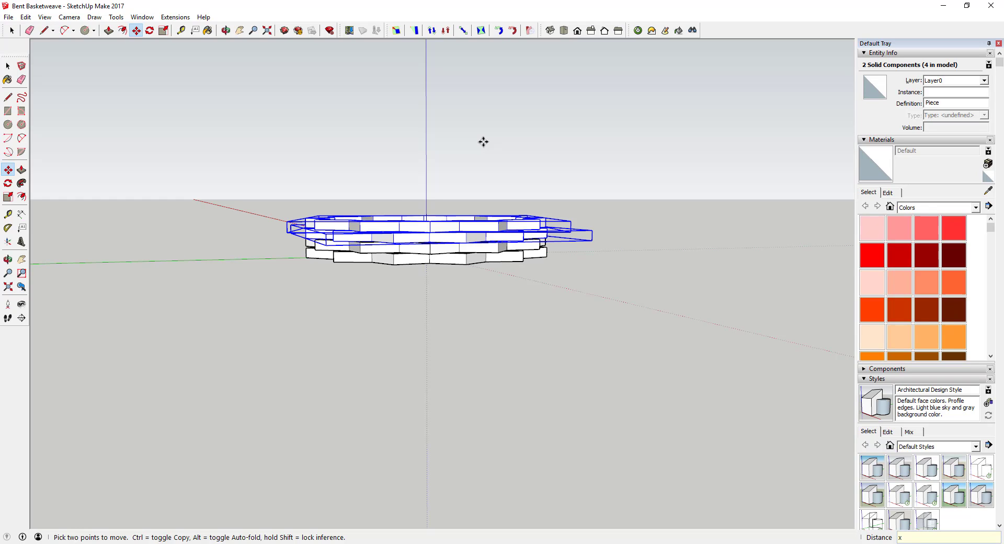
- Array the placed ring pair 20 times upward with x20, then zoom around to inspect the cylinder
type("20")
key("Return")
key("Escape")
scroll(455, 267, "down", 5)
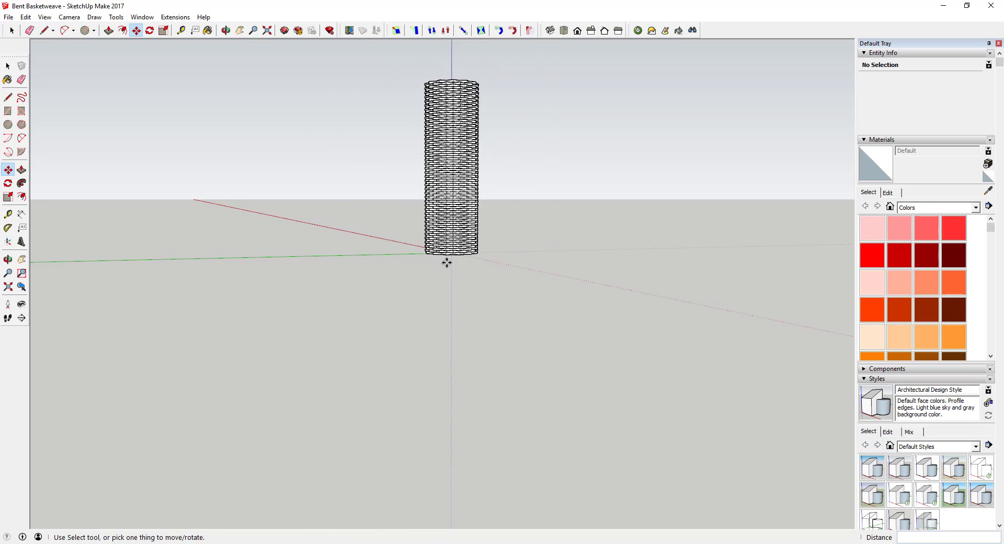
scroll(434, 84, "up", 4)
key("space")
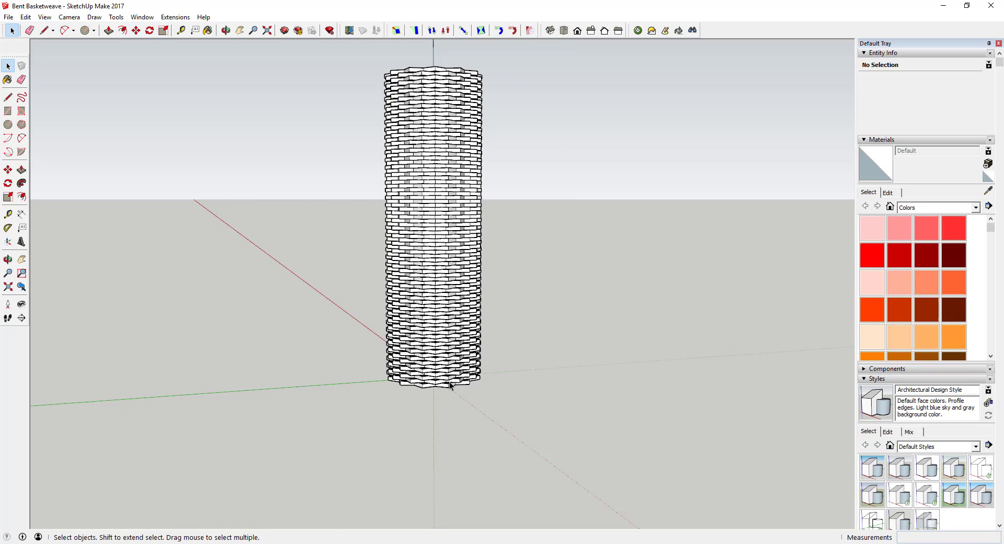
scroll(450, 388, "up", 6)
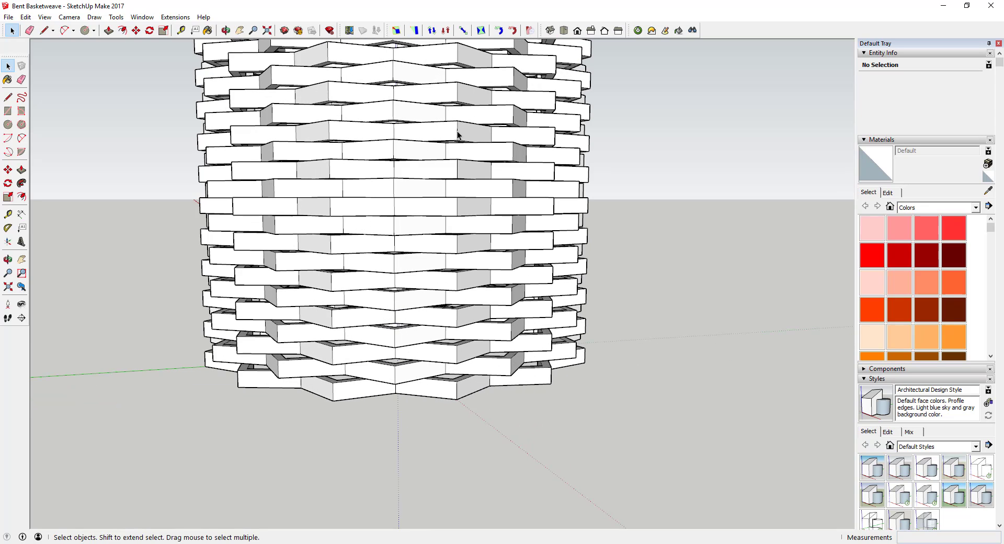
scroll(458, 135, "down", 8)
scroll(504, 63, "up", 3)
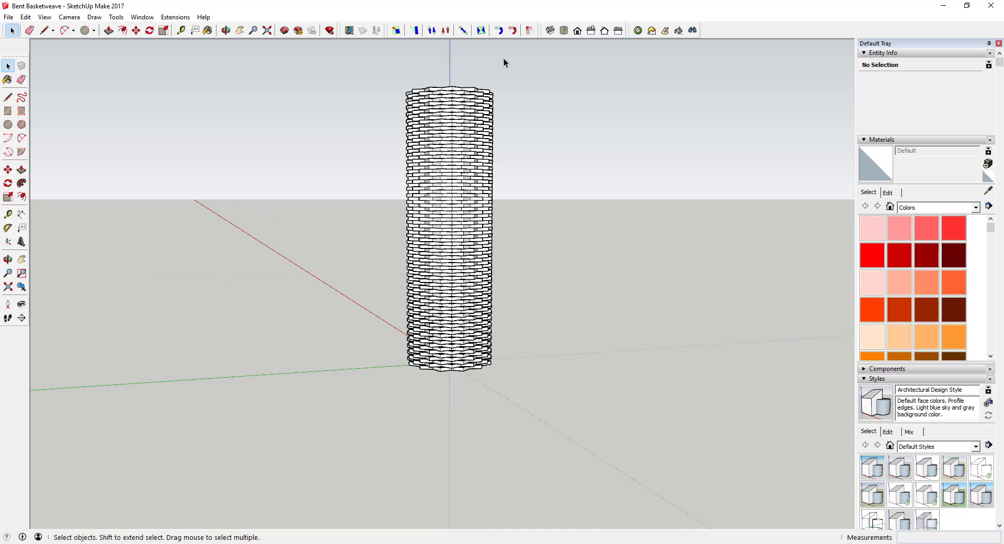
scroll(453, 111, "up", 2)
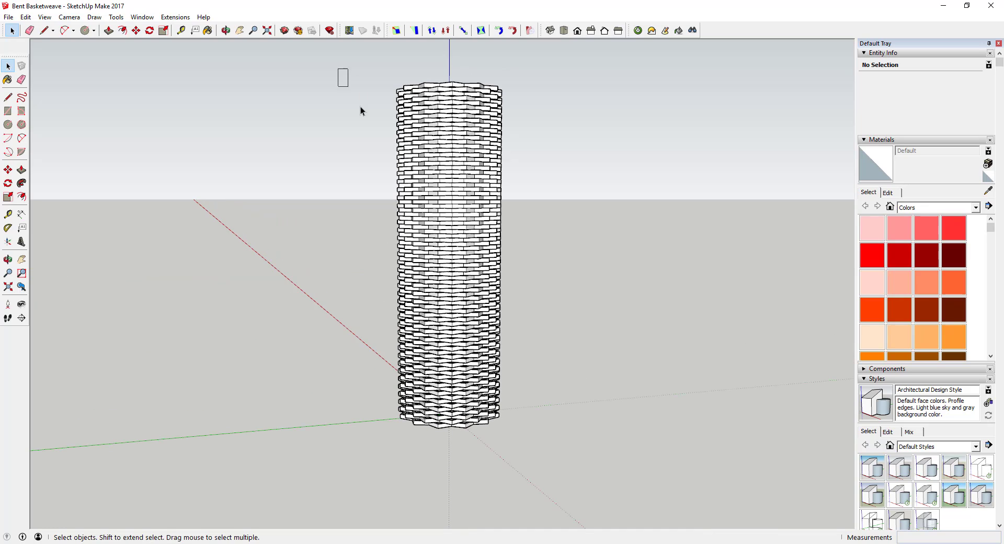
- Window-select every ring piece of the column, make them one group, and orbit down to its base
left_click_drag(360, 107, 605, 486)
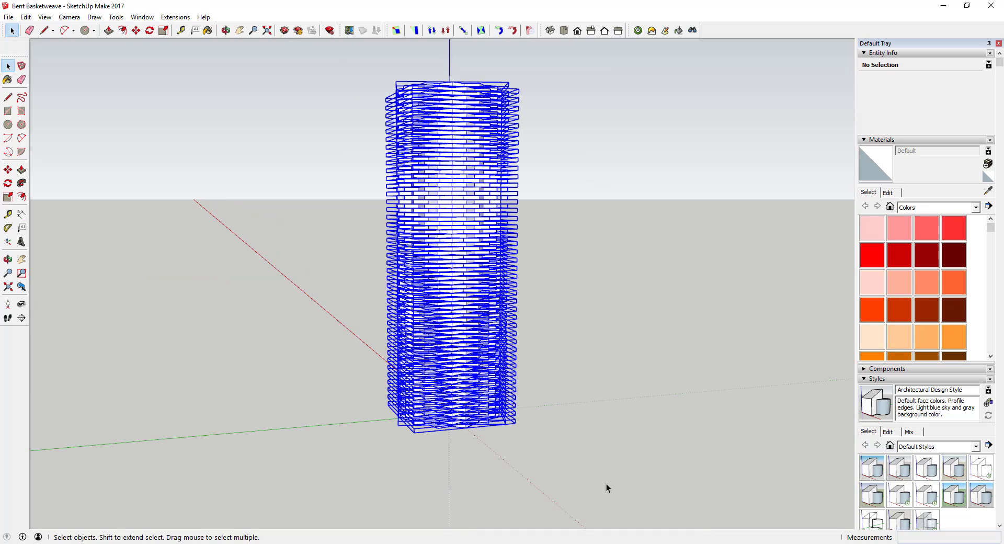
right_click(469, 202)
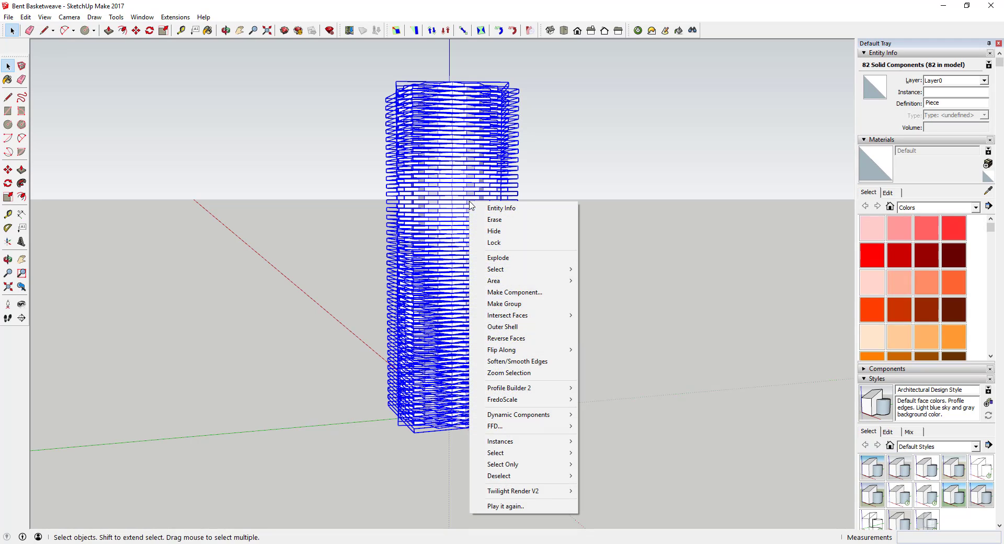
left_click(515, 304)
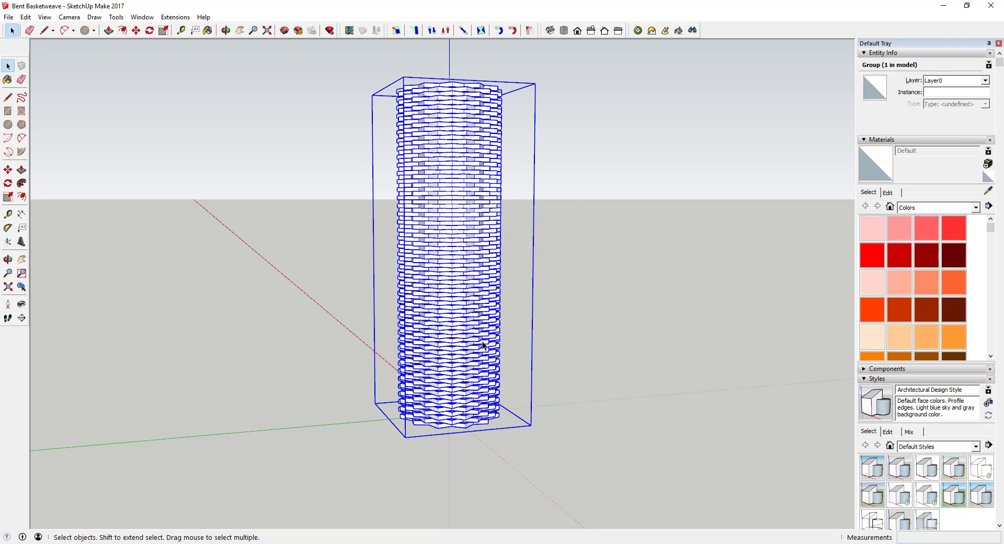
middle_click_drag(481, 369, 452, 294)
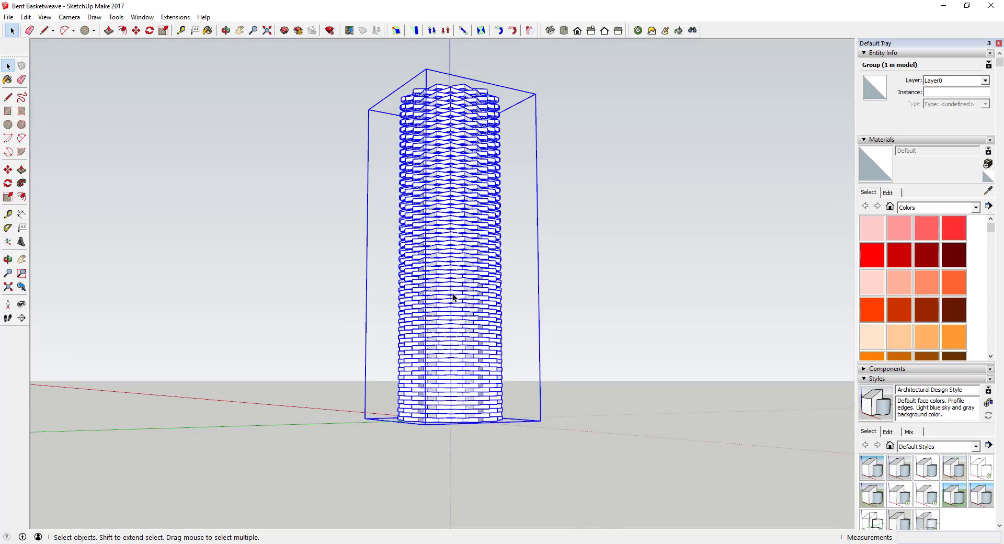
middle_click_drag(447, 449, 451, 366)
scroll(454, 402, "up", 5)
- Draw a vertical line from the base centre up the blue axis to the tower's top level
key("l")
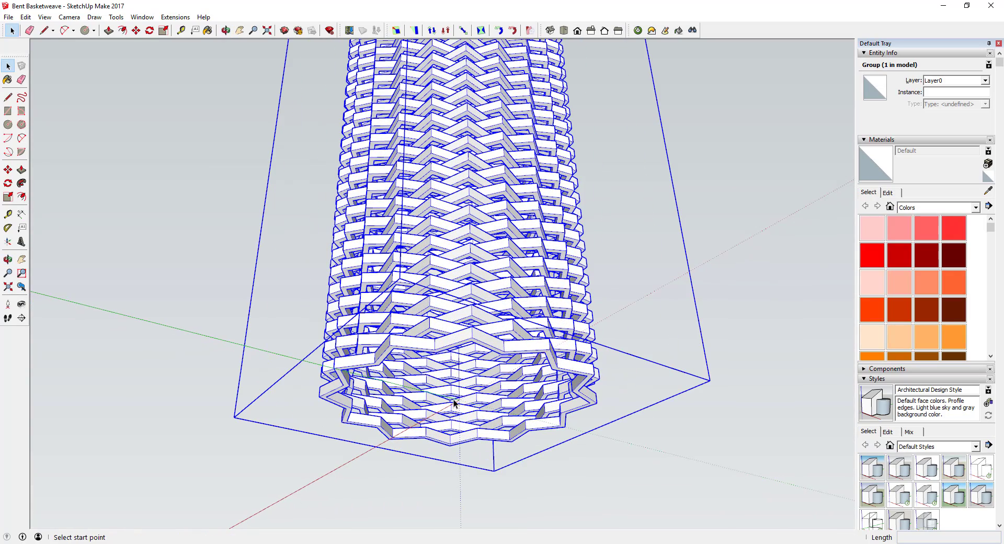
left_click(460, 400)
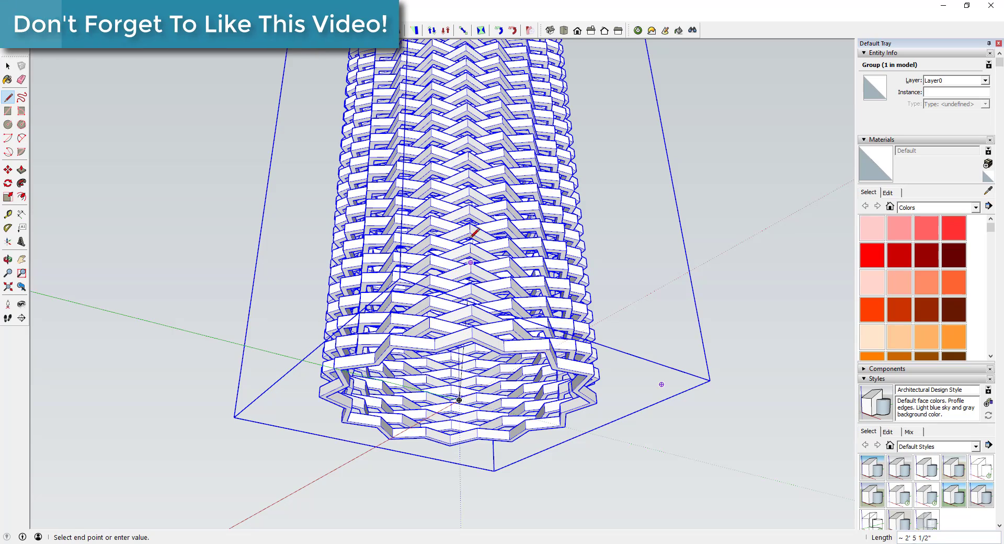
middle_click_drag(460, 366, 455, 331)
scroll(459, 335, "down", 2)
scroll(458, 335, "down", 3)
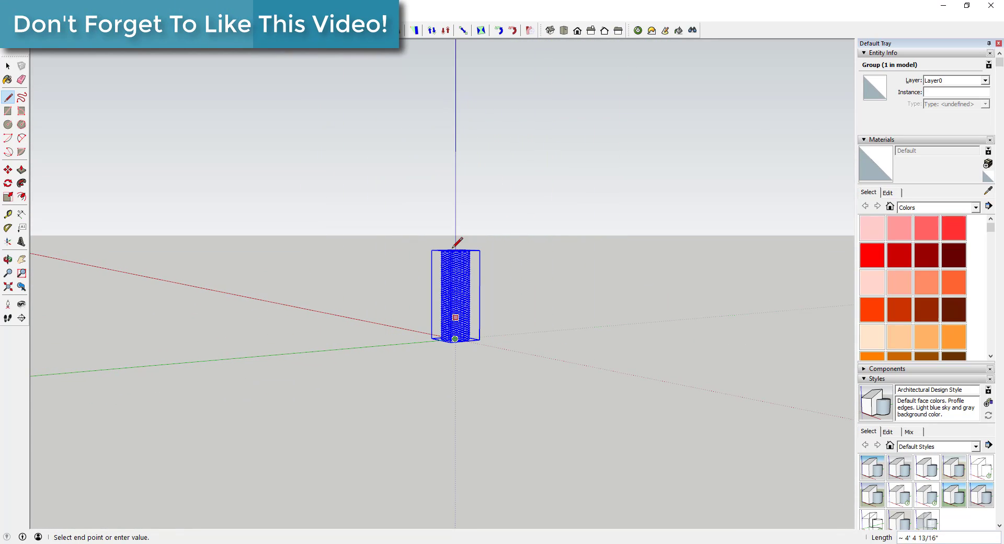
scroll(455, 222, "up", 4)
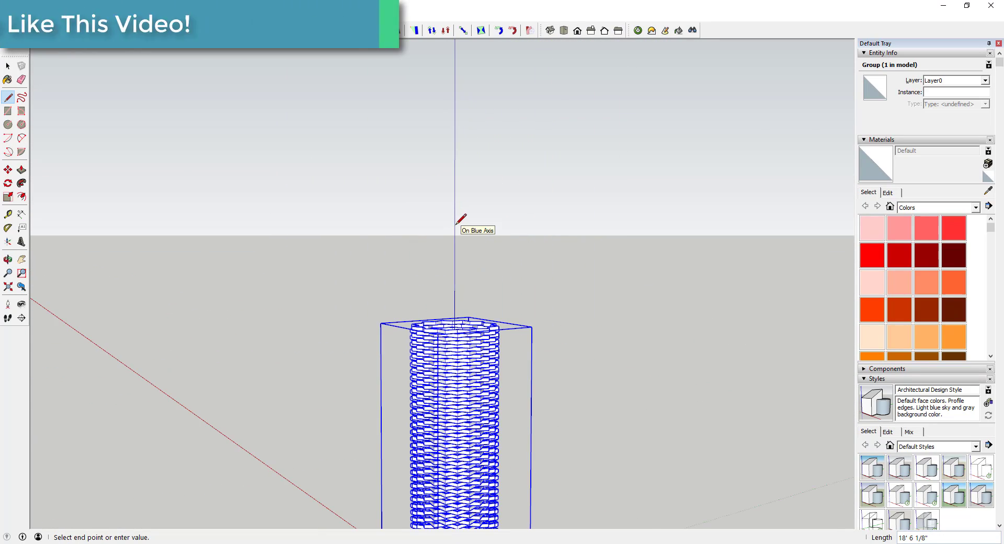
scroll(501, 315, "up", 3)
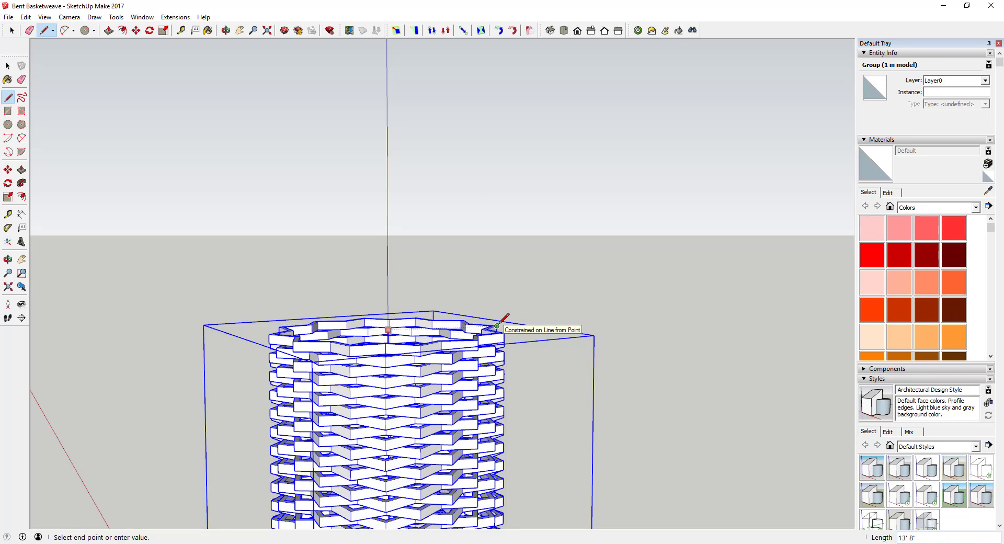
left_click(497, 326)
key("space")
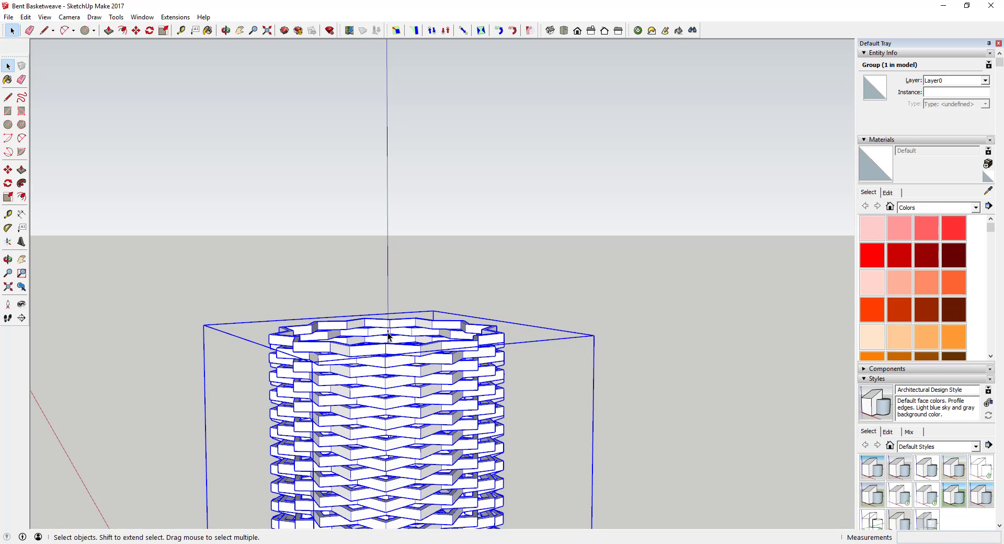
- Orbit and zoom to view the grouped tower from a higher oblique angle
scroll(589, 211, "down", 5)
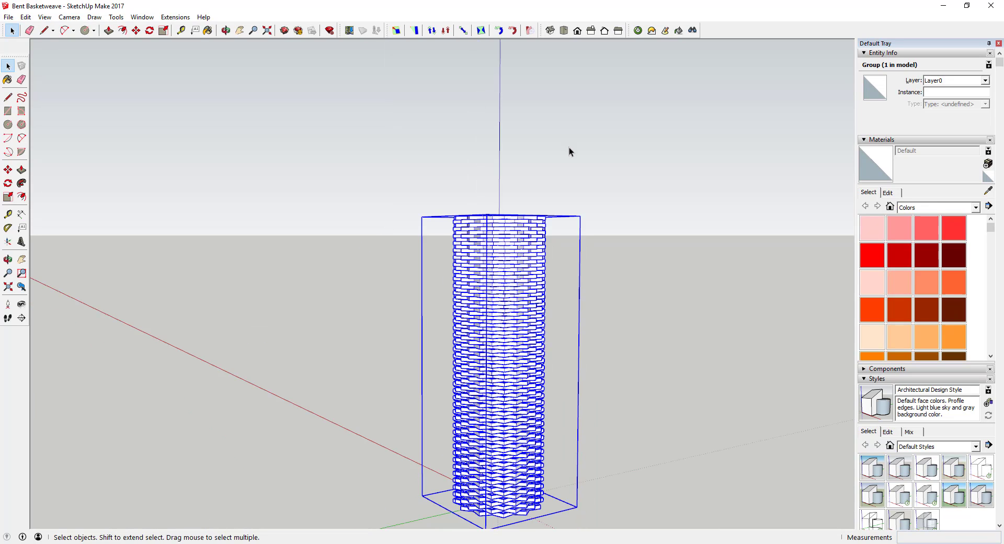
middle_click_drag(549, 264, 557, 394)
scroll(557, 393, "up", 2)
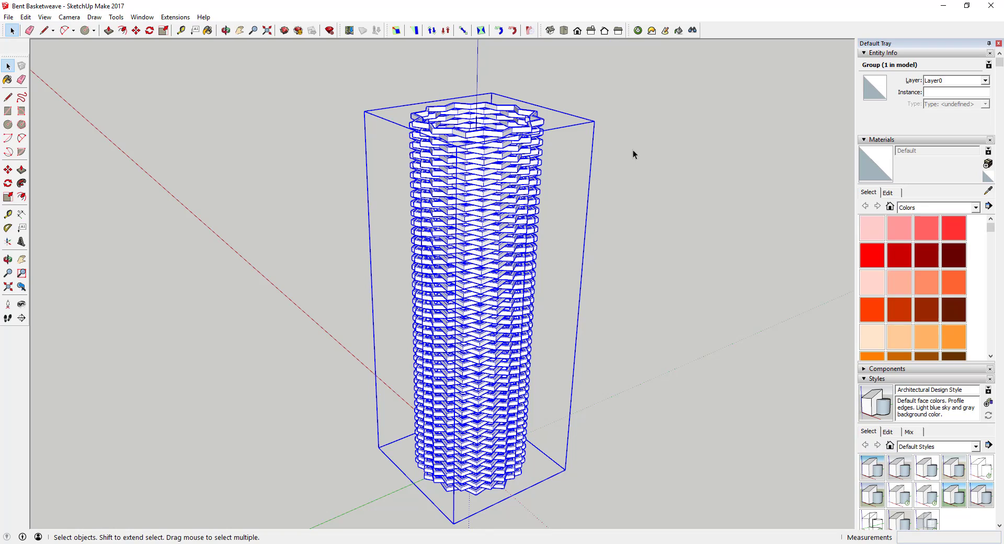
middle_click_drag(633, 149, 680, 285)
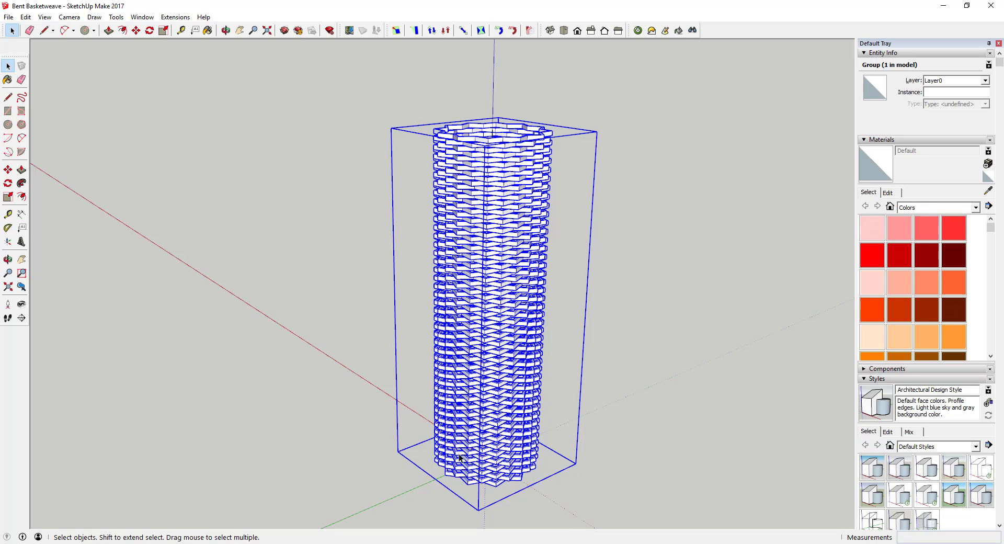
- Launch the FredoScale Radial Bending tool and orbit down to look at the column's base
left_click(529, 30)
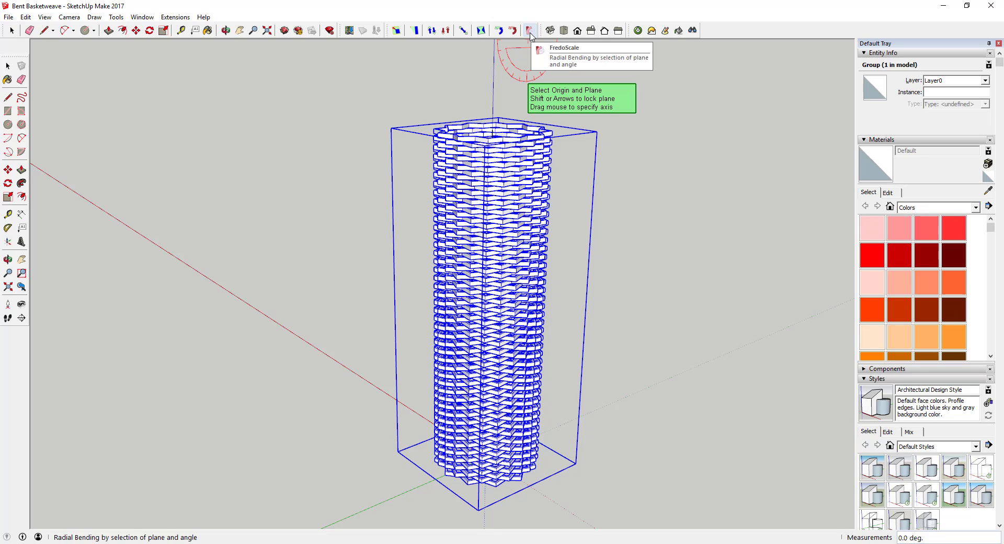
scroll(643, 89, "down", 5)
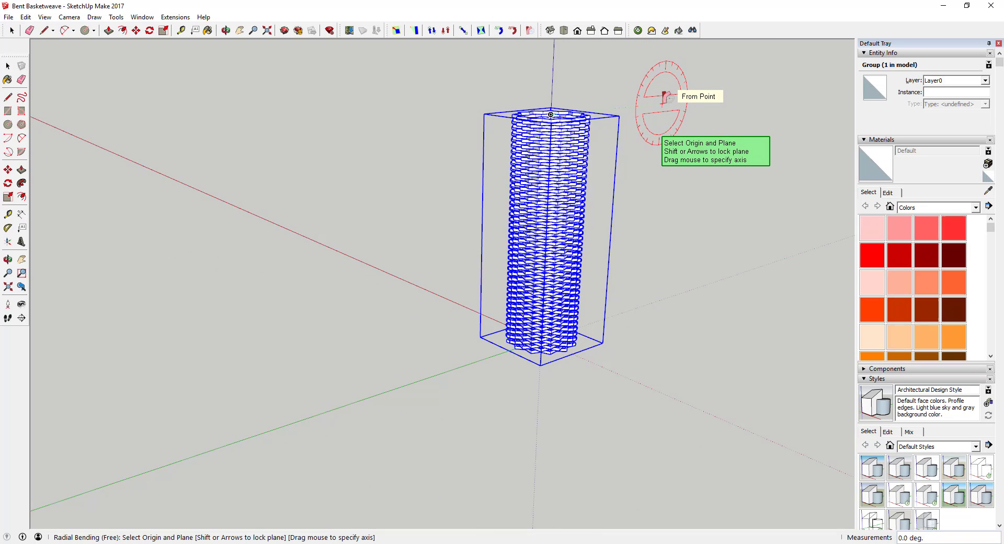
scroll(702, 258, "up", 5)
scroll(703, 258, "up", 2)
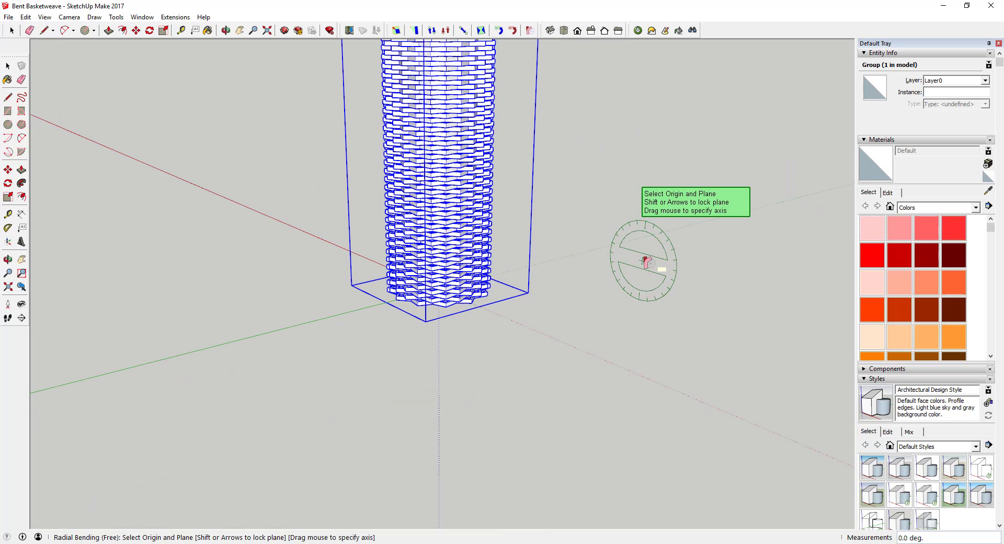
middle_click_drag(476, 314, 448, 301)
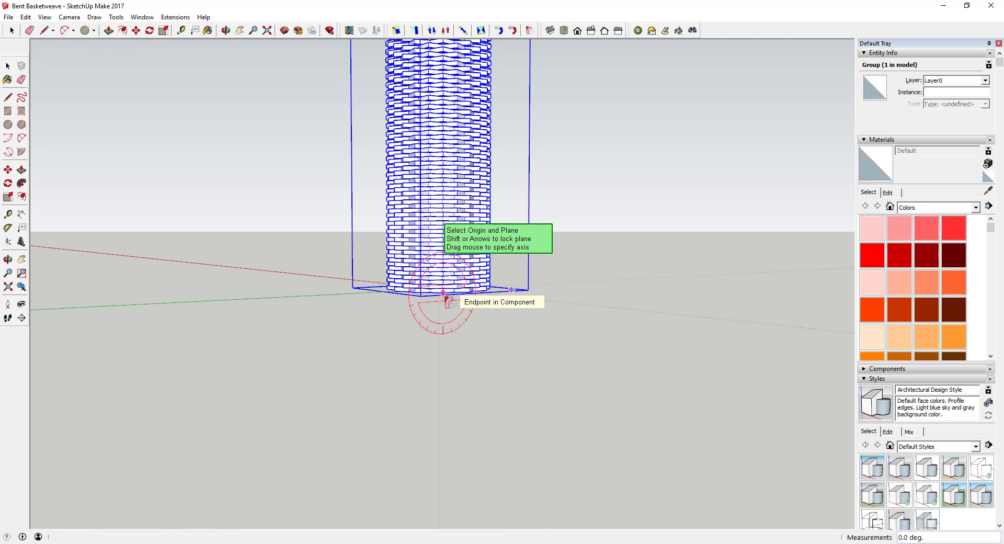
scroll(449, 302, "up", 3)
scroll(450, 303, "up", 2)
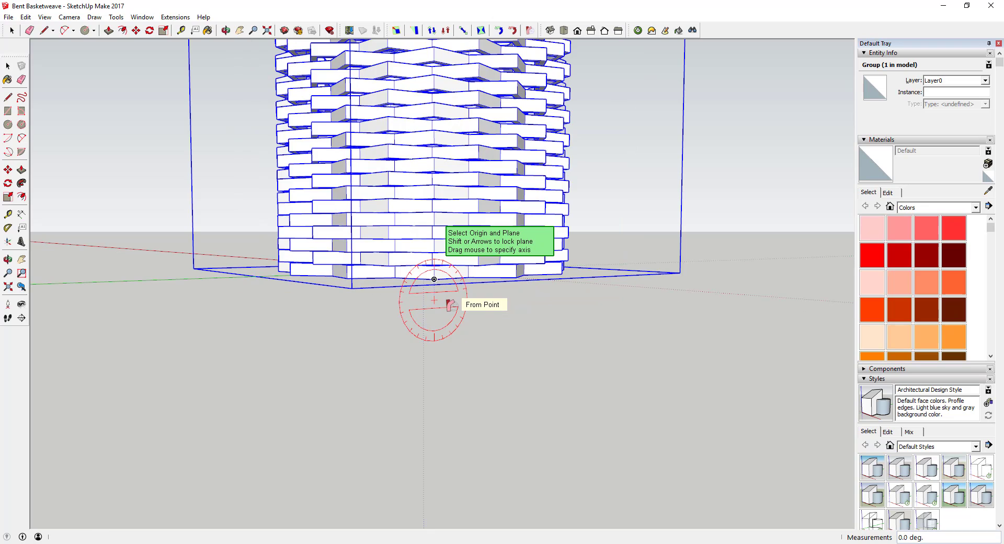
middle_click_drag(449, 304, 420, 277)
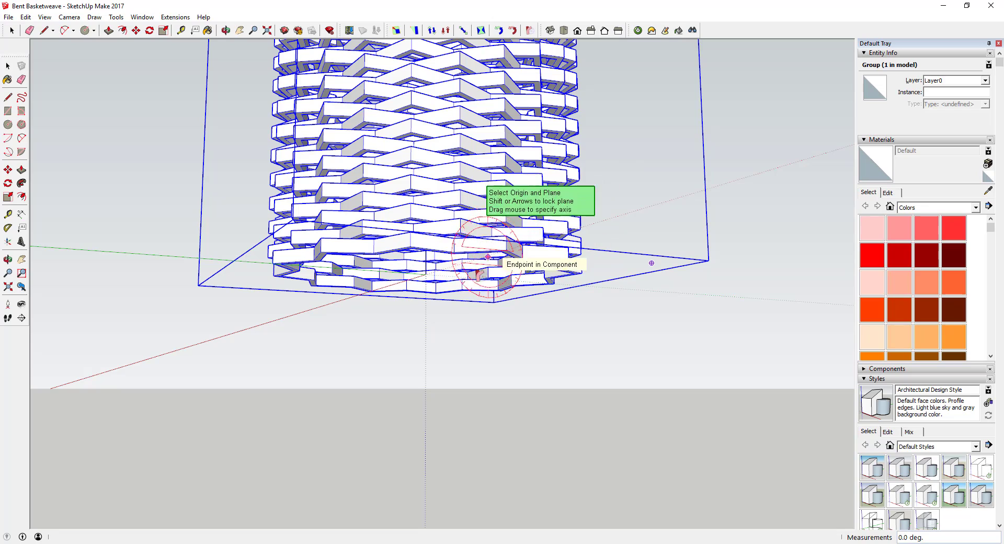
- Set the bend origin at the base endpoint, then zoom out to see the whole column
left_click(426, 275)
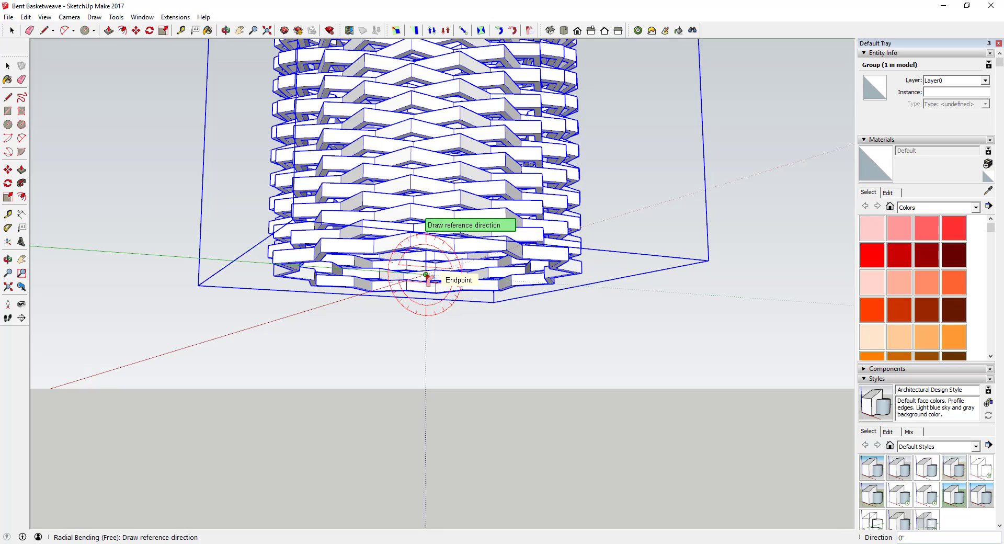
scroll(466, 346, "down", 6)
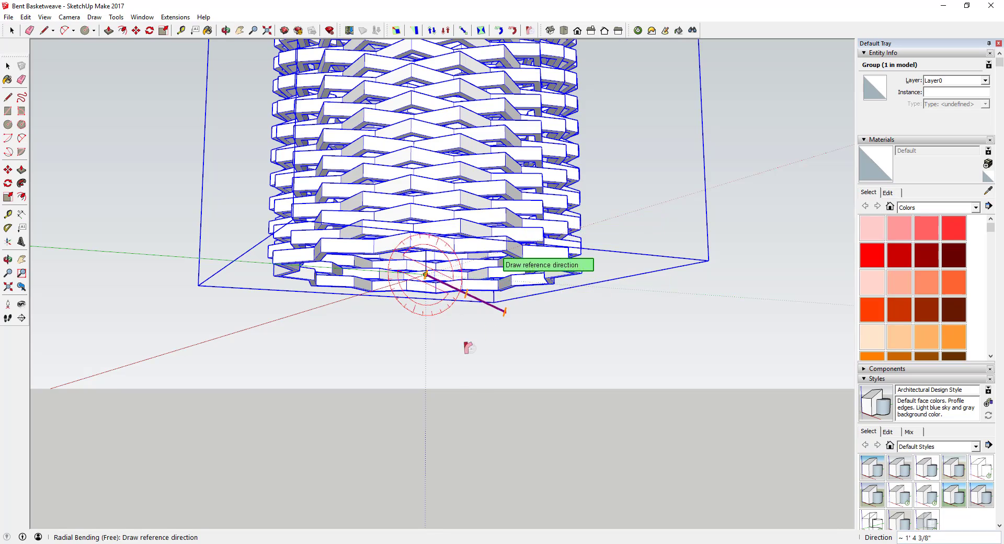
middle_click_drag(460, 196, 471, 215)
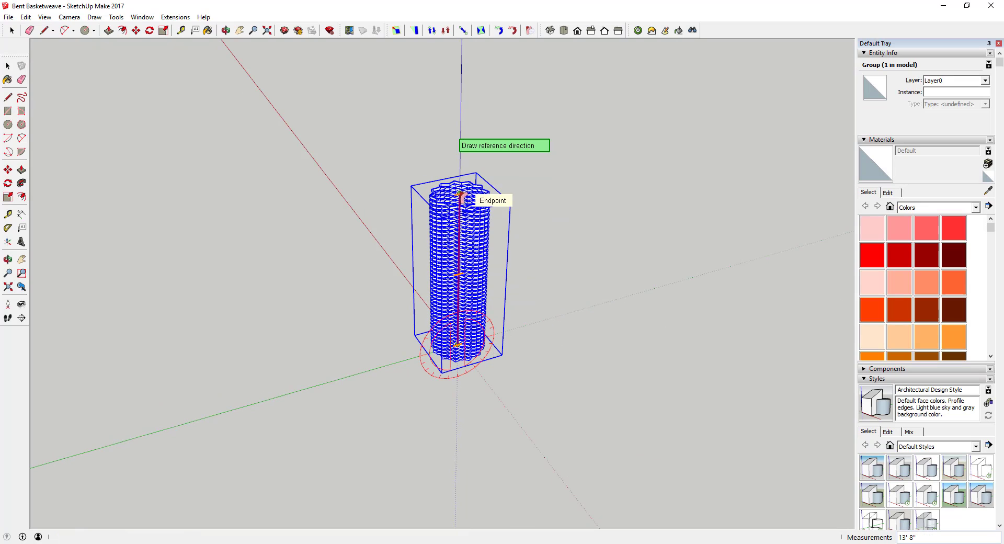
scroll(460, 196, "up", 4)
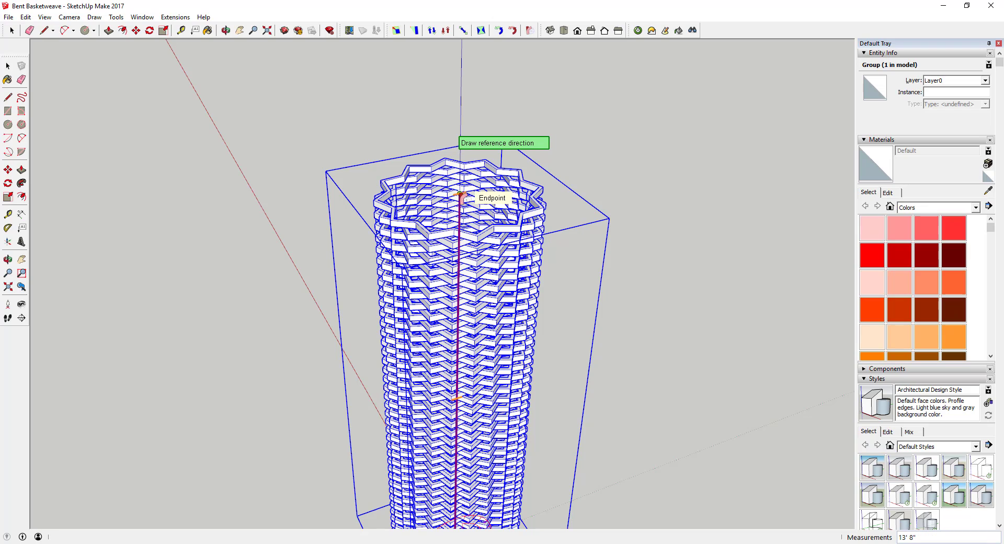
- Fix the bend's reference direction up the column height and pick the column top as target point
left_click(460, 195)
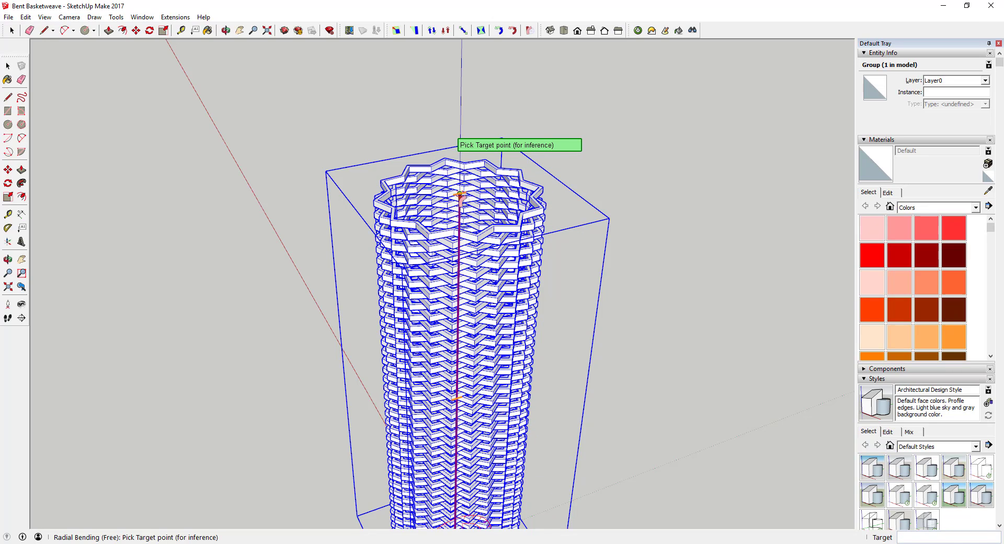
scroll(459, 195, "up", 1)
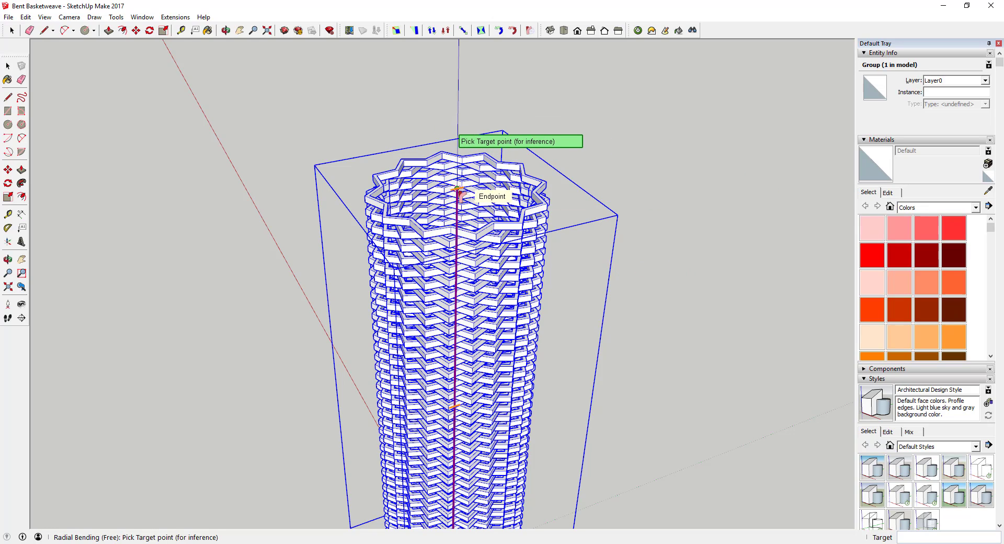
scroll(458, 189, "up", 3)
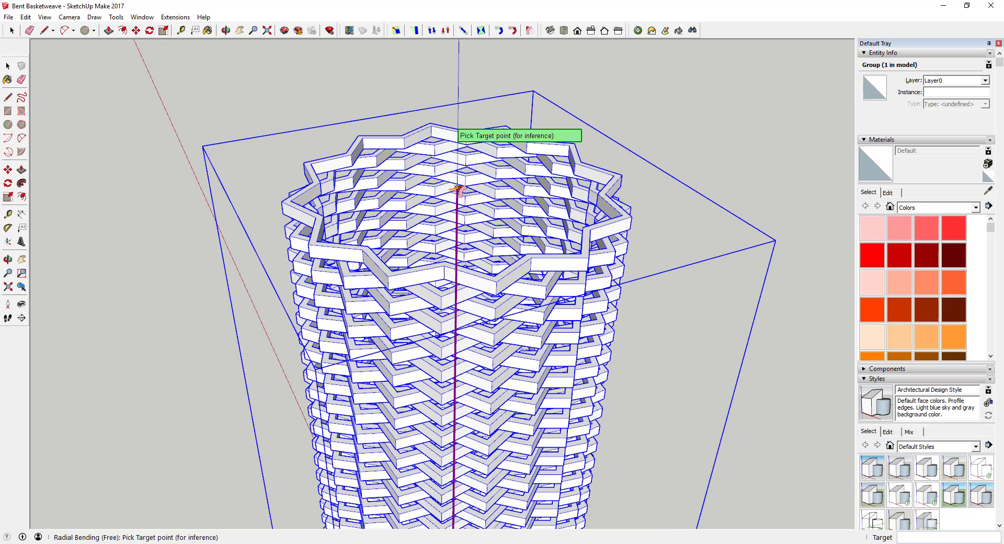
scroll(460, 189, "down", 5)
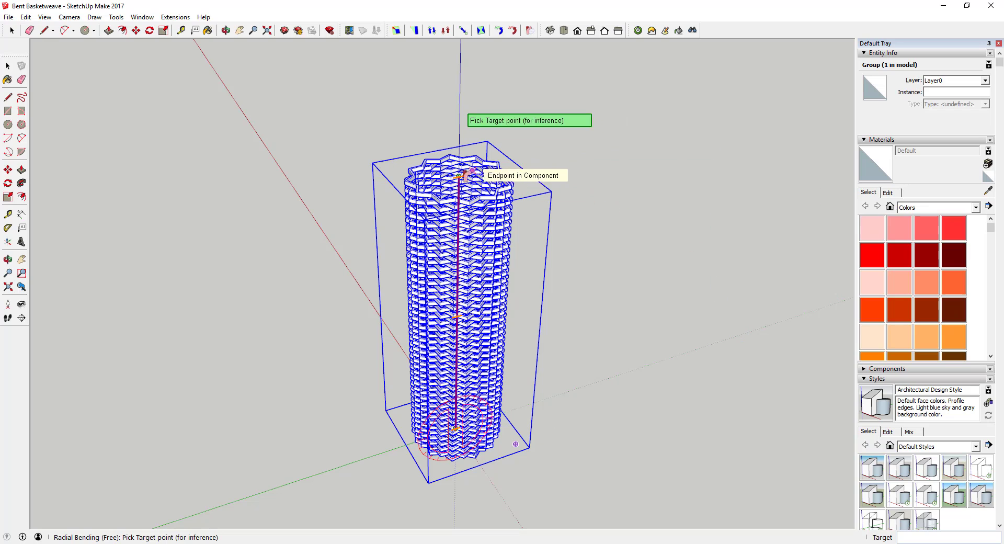
scroll(459, 177, "up", 3)
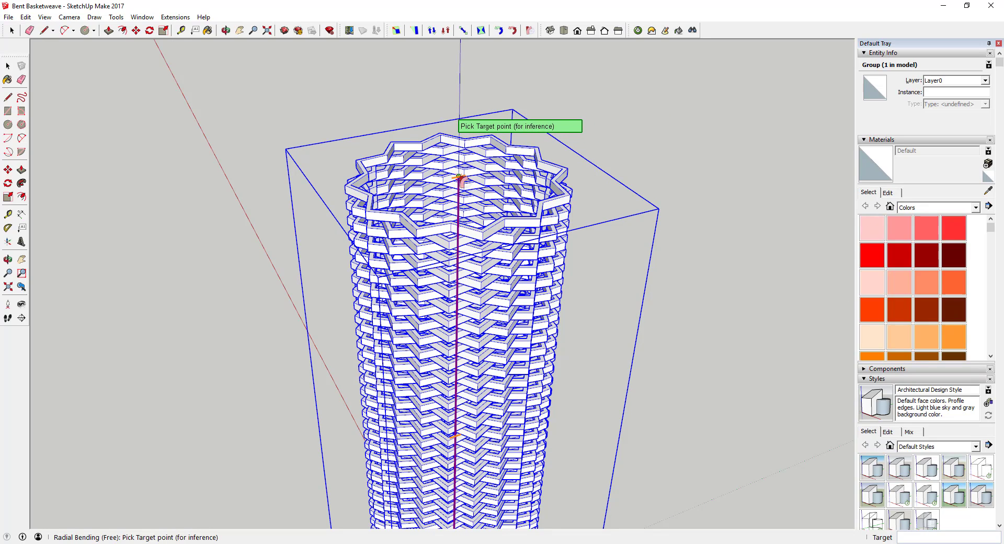
left_click(460, 177)
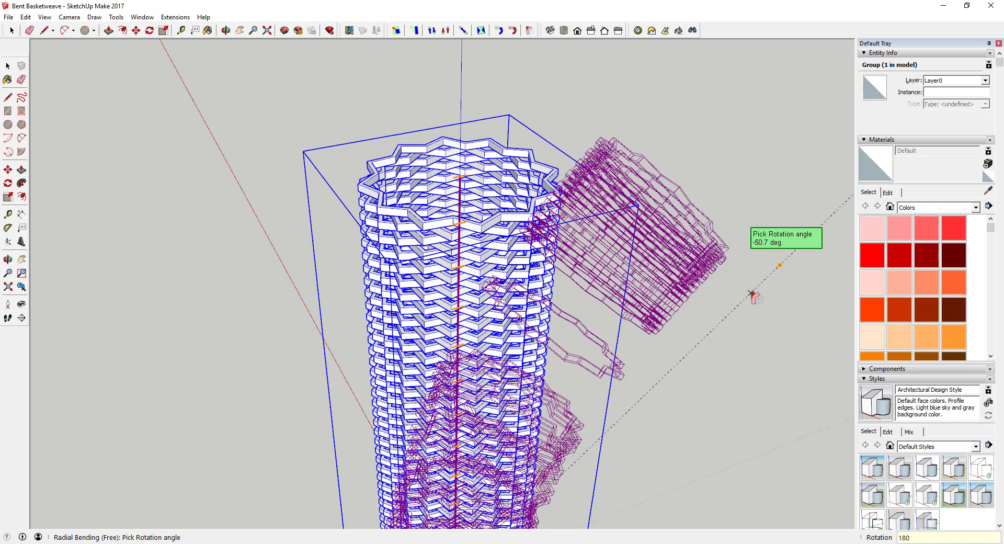
- Apply the 180° bend, clear the selection, and orbit out to view the half-circle arch
key("Return")
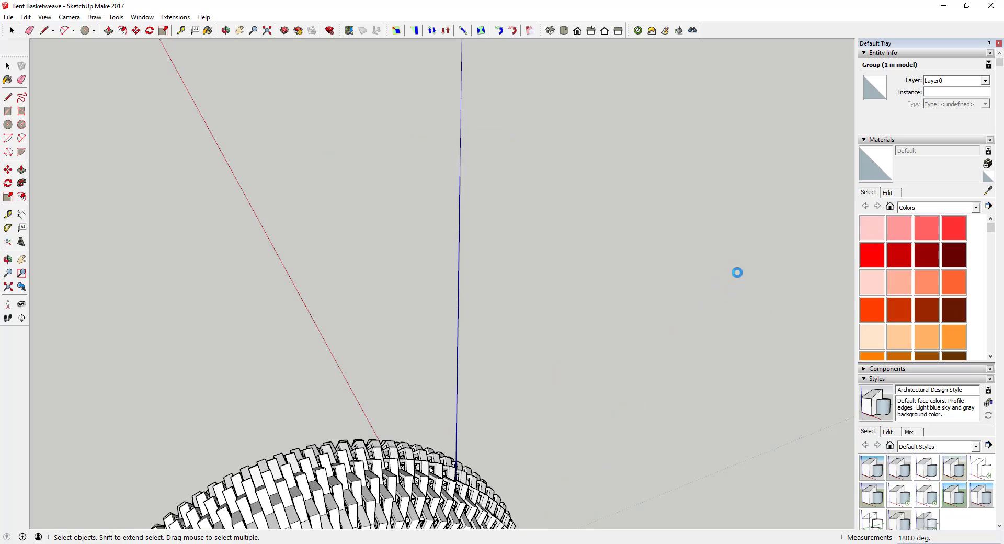
left_click(683, 273)
scroll(684, 273, "down", 5)
middle_click_drag(684, 272, 393, 211)
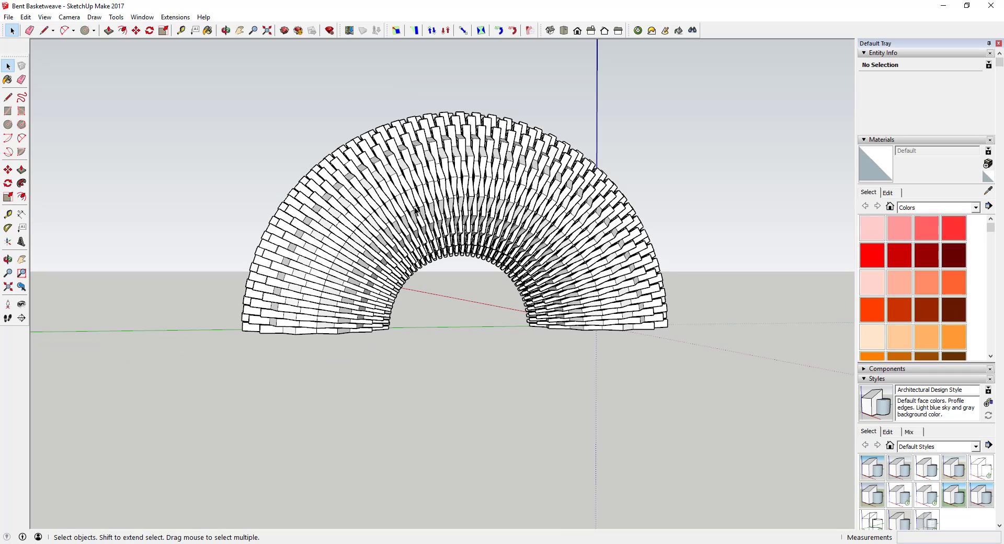
middle_click_drag(348, 285, 502, 251)
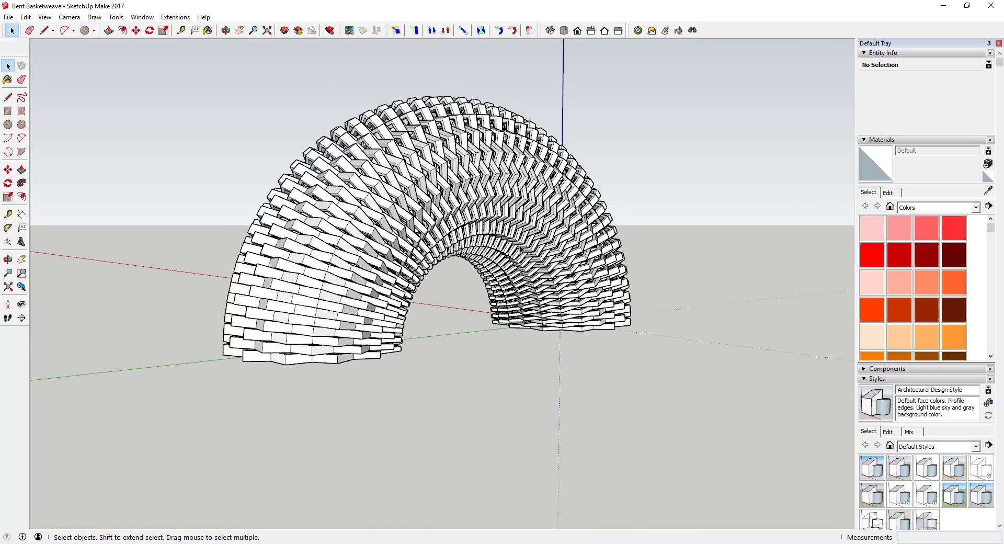
scroll(505, 245, "up", 3)
middle_click_drag(477, 190, 532, 183)
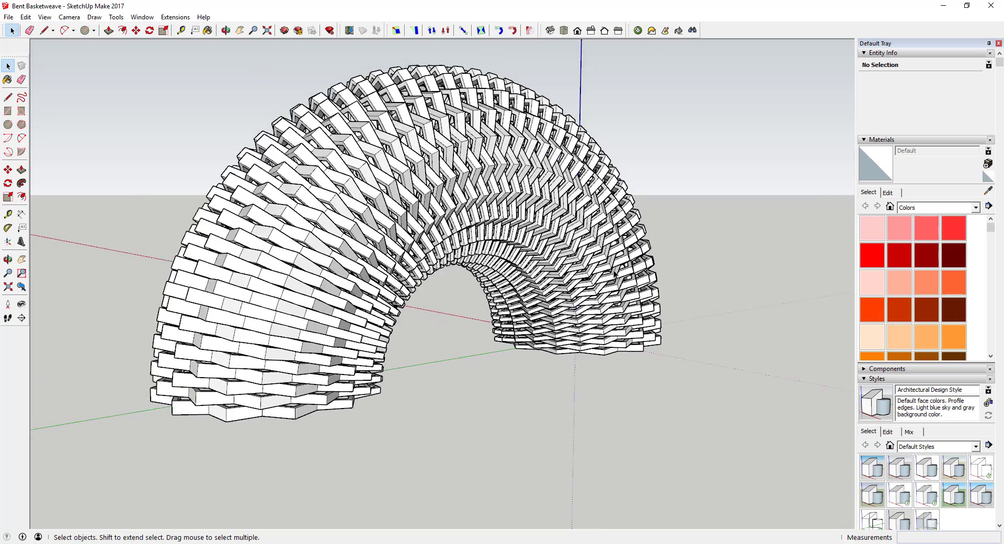
scroll(533, 183, "up", 2)
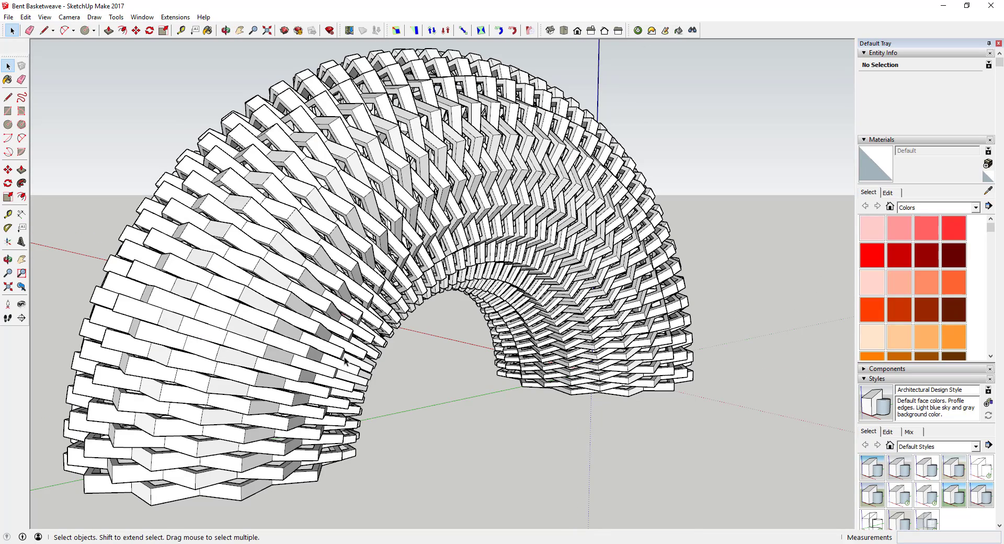
scroll(675, 299, "down", 2)
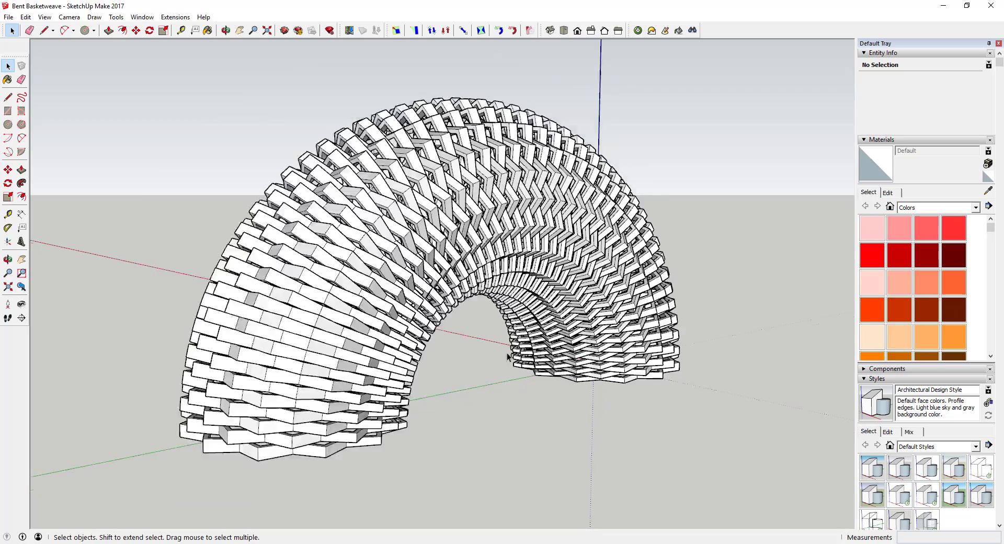
middle_click_drag(675, 299, 523, 303)
scroll(519, 302, "up", 4)
scroll(519, 302, "up", 3)
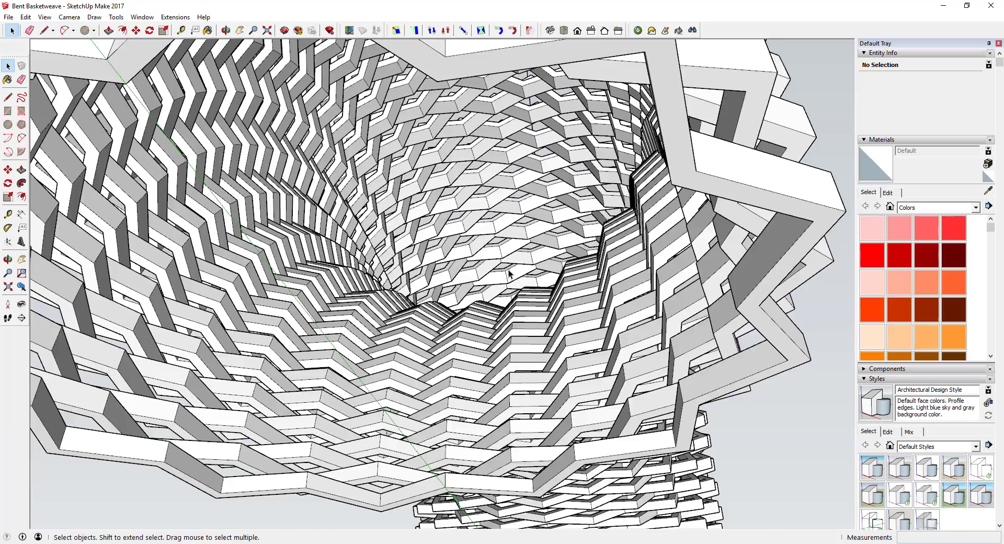
middle_click_drag(504, 269, 133, 389)
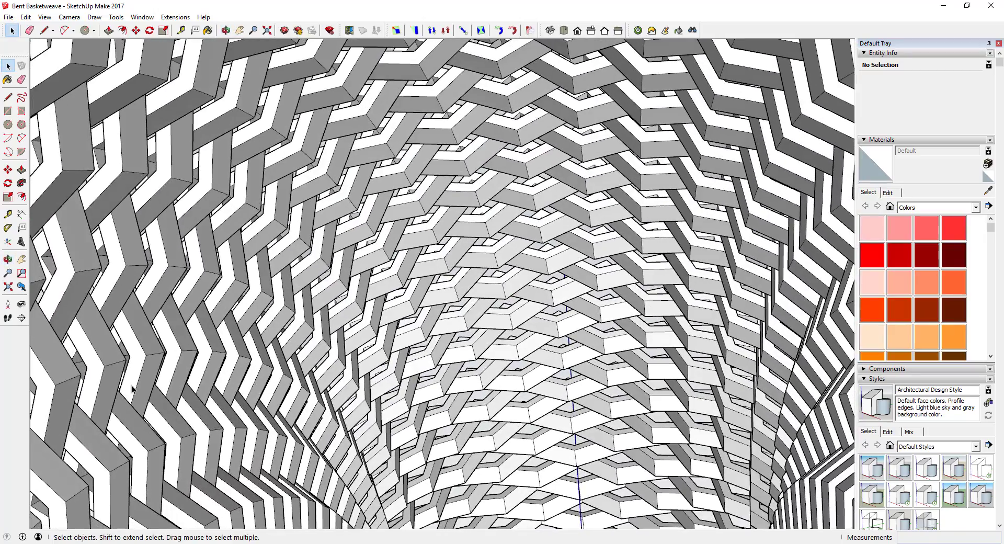
left_click(21, 303)
left_click_drag(461, 359, 473, 338)
scroll(406, 226, "down", 15)
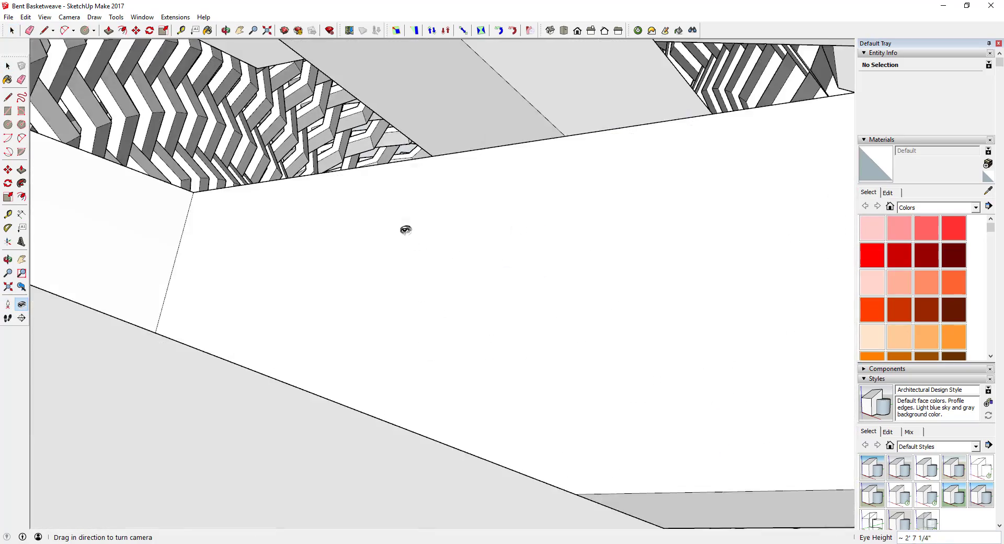
scroll(358, 237, "down", 10)
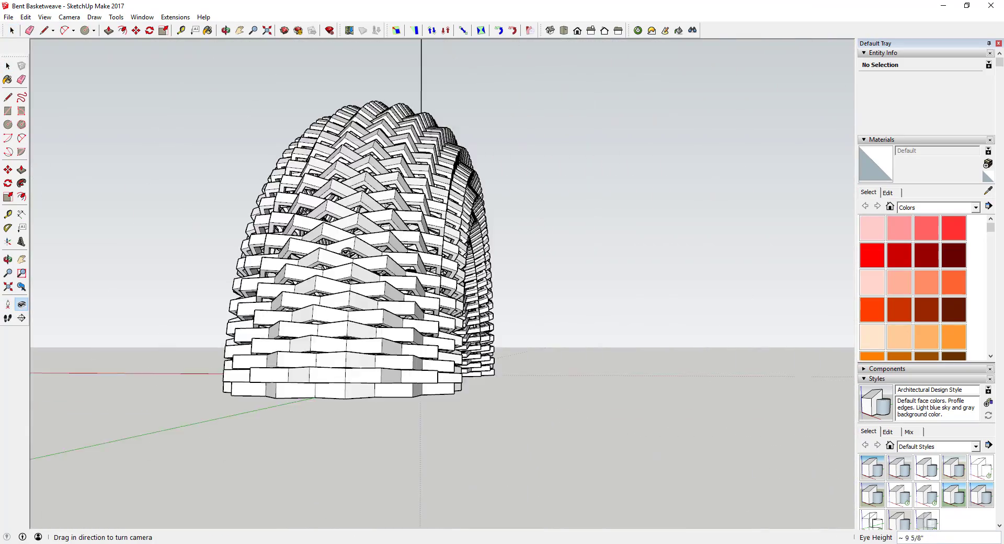
middle_click_drag(460, 233, 421, 350)
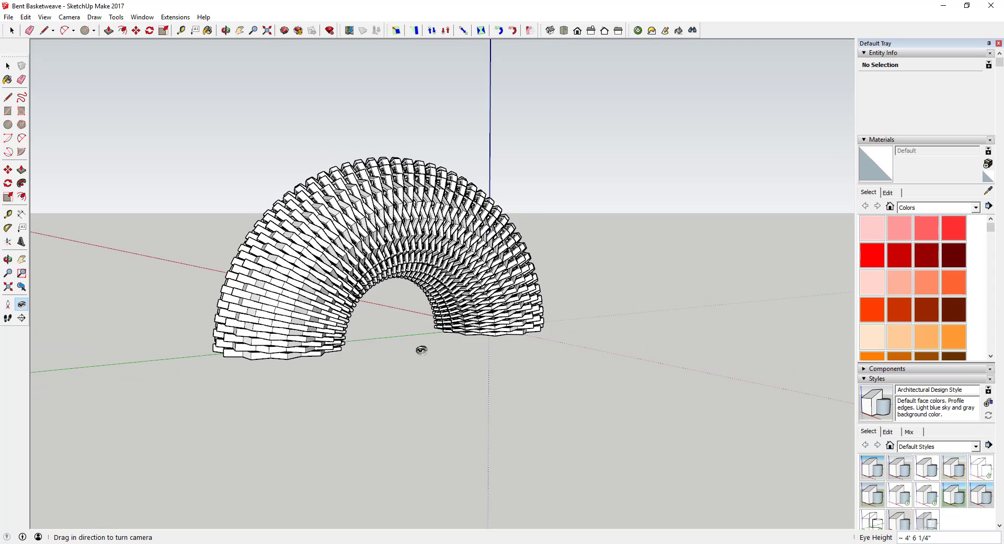
scroll(432, 335, "up", 3)
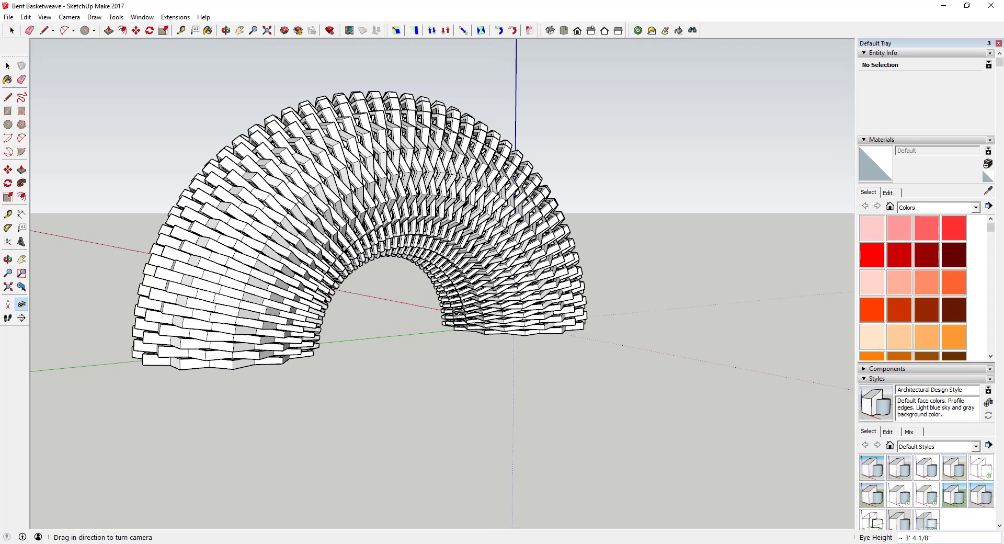
middle_click_drag(416, 292, 427, 291)
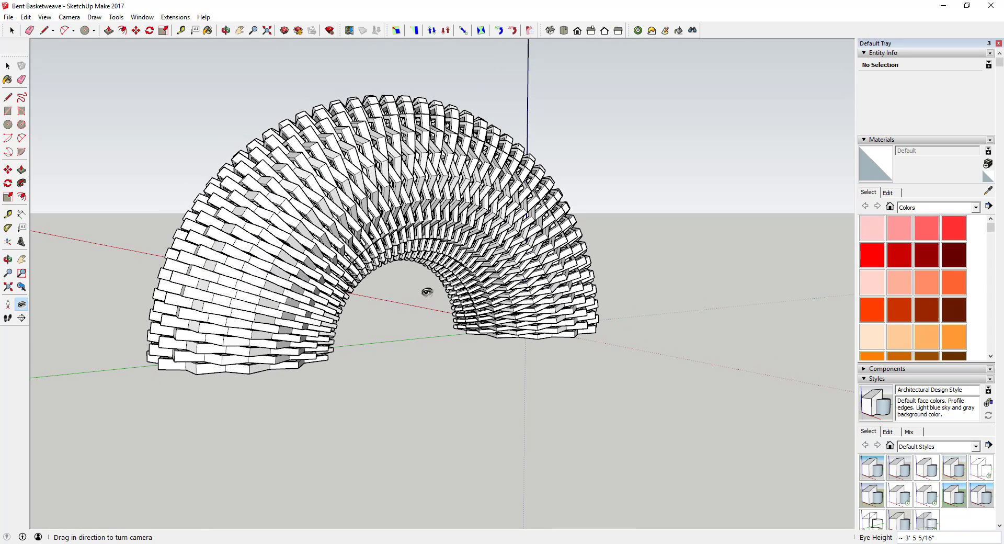